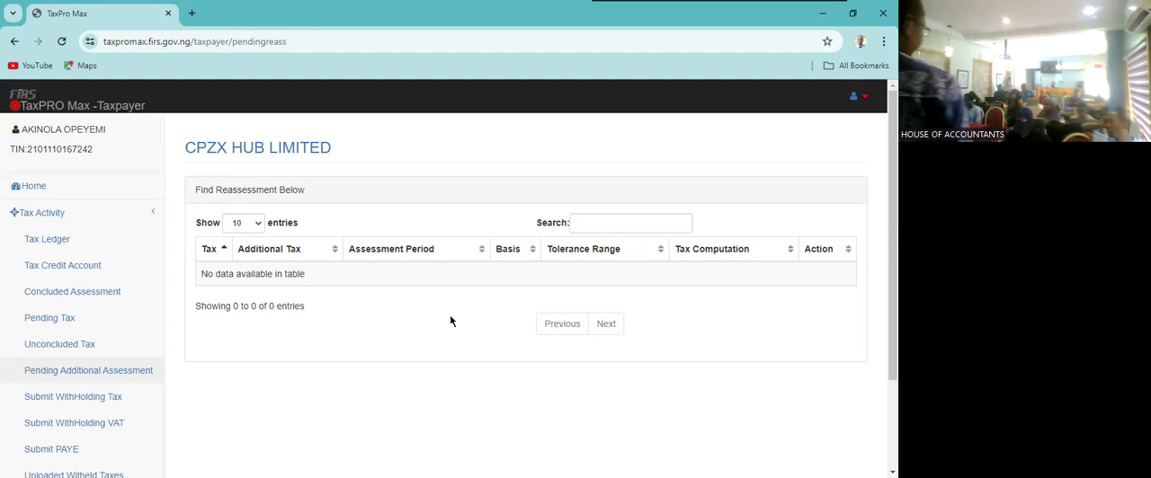
- Return to the taxpayer home dashboard and open the Group Taxes page
left_click(72, 190)
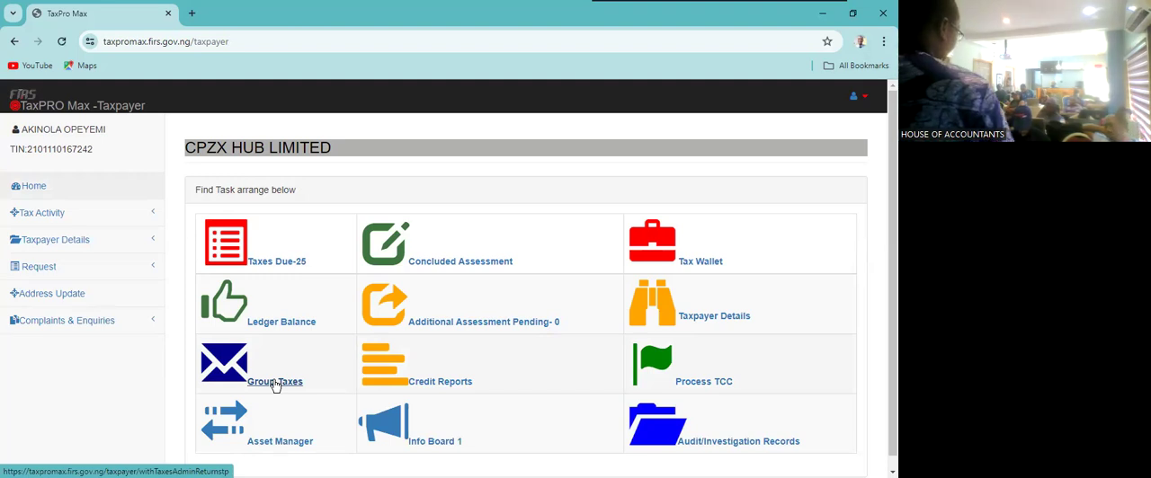
left_click(276, 385)
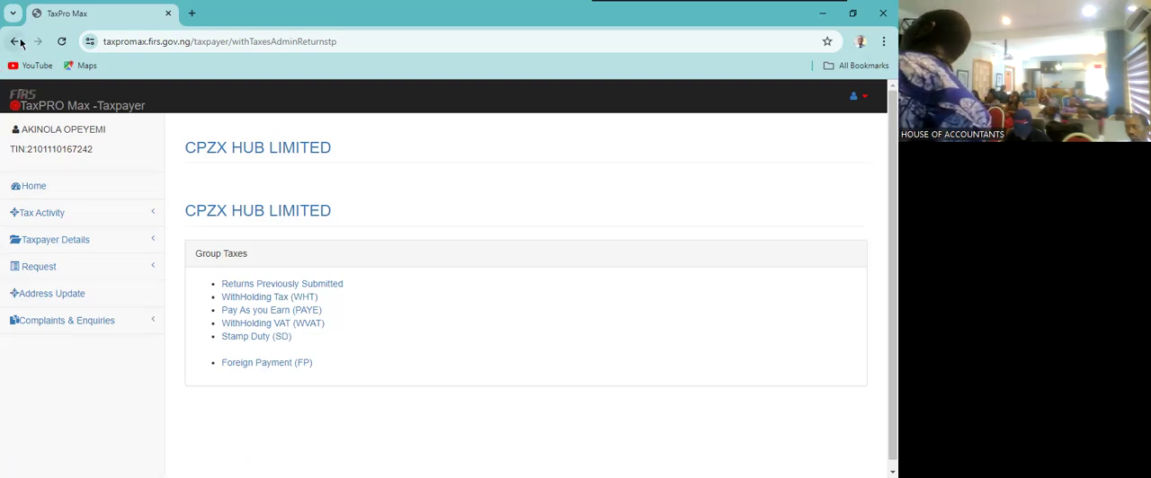
- Go back to the home dashboard, open Credit Reports and expand the Complaints & Enquiries section
left_click(33, 187)
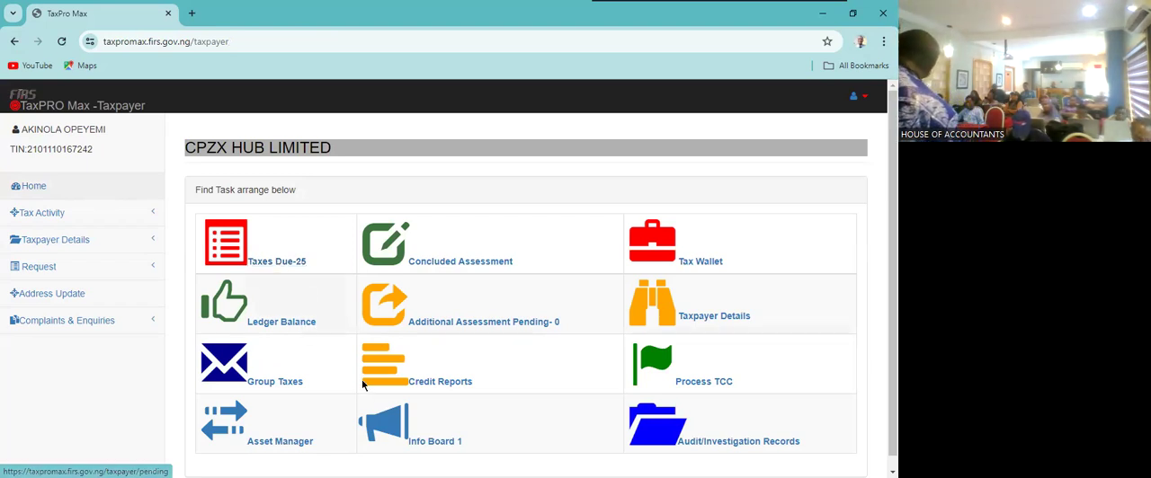
scroll(361, 380, "down", 1)
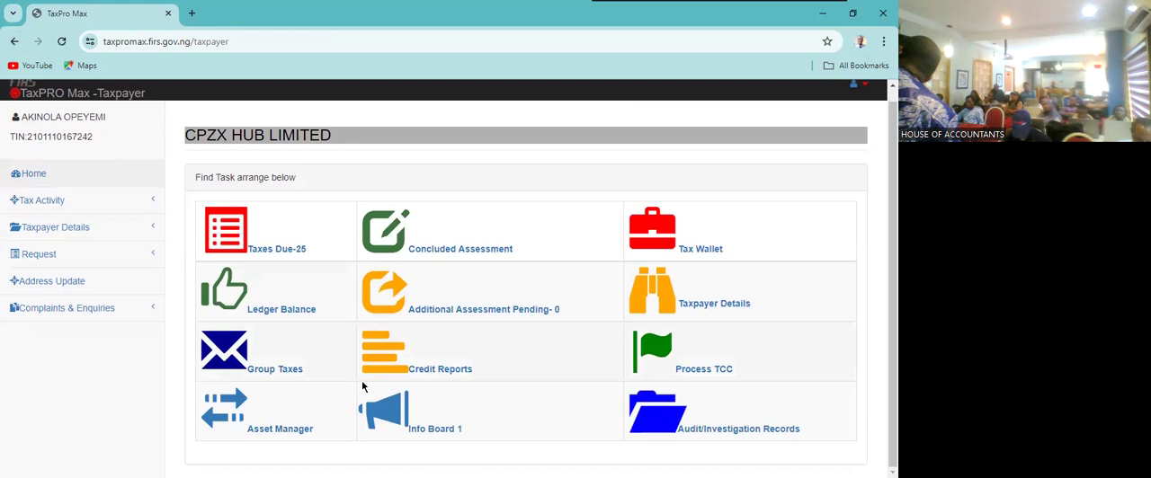
left_click(424, 371)
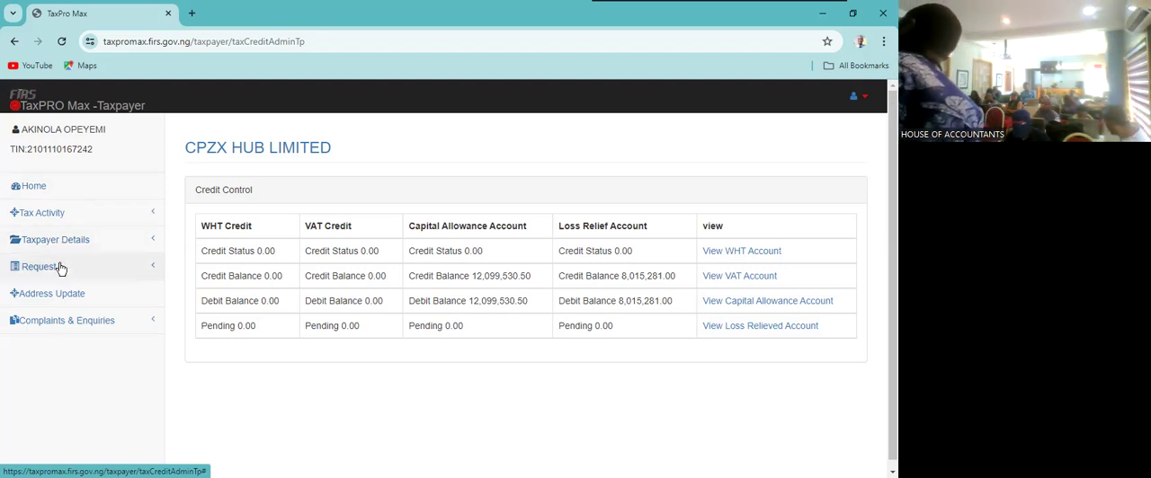
left_click(87, 327)
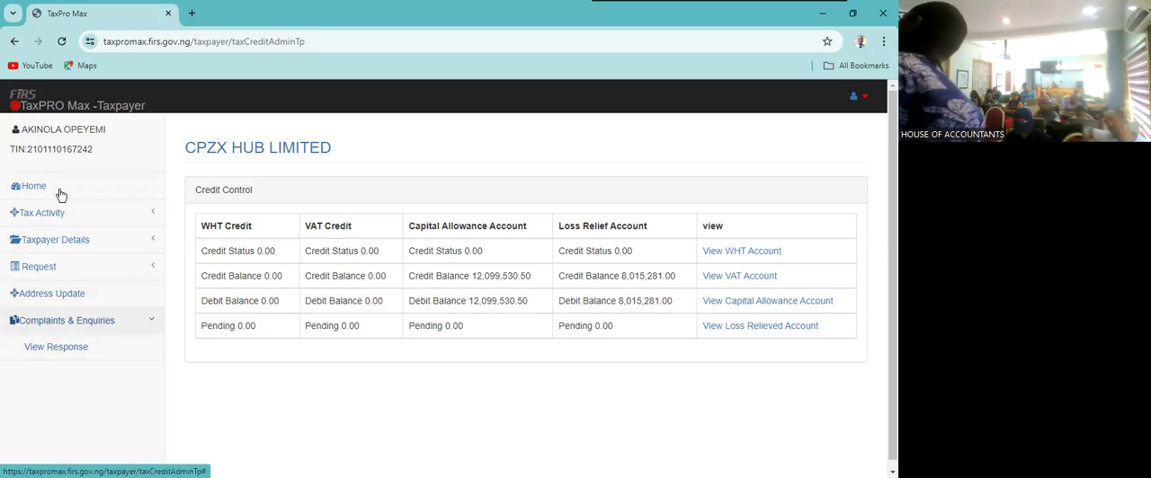
- Return to the home dashboard and open the WithHolding Tax (WHT) return form under Group Taxes
left_click(20, 187)
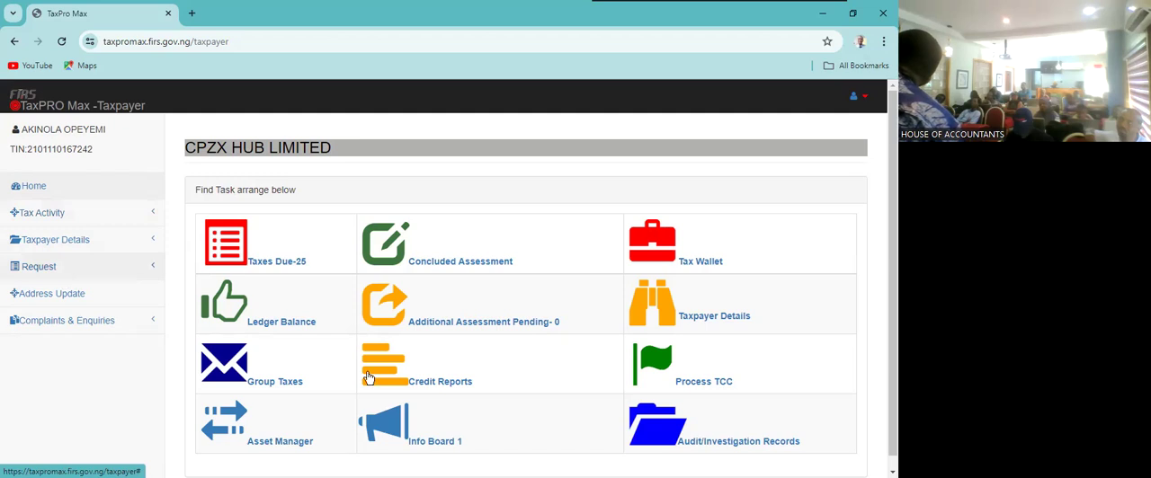
left_click(260, 385)
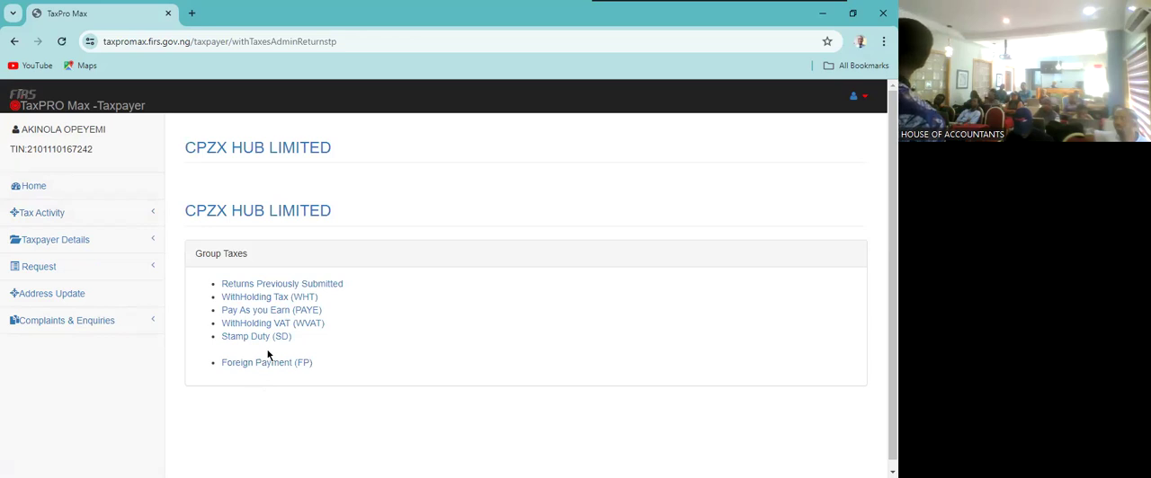
left_click(252, 301)
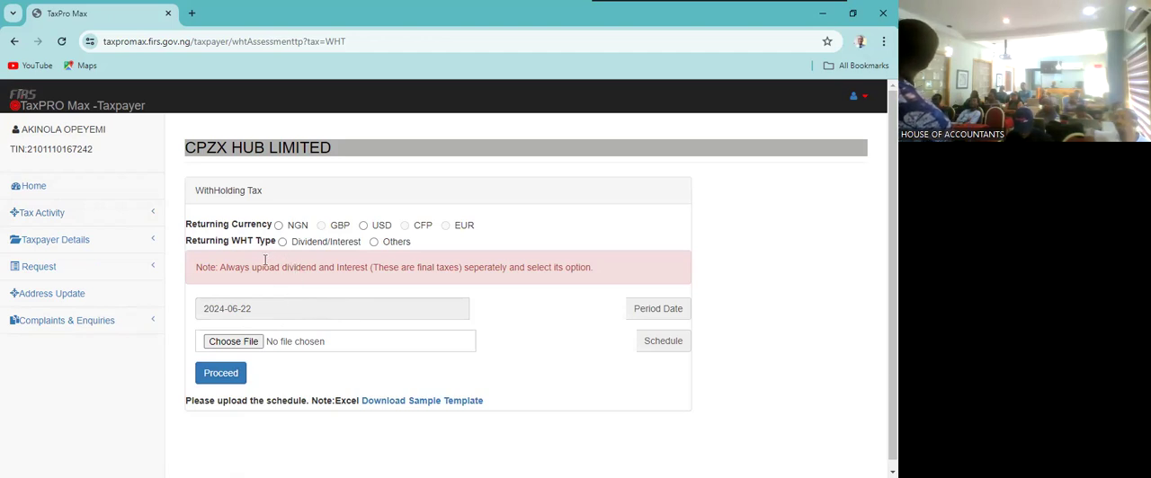
- Look at the period date calendar without changing it, and set the returning currency to NGN
left_click(257, 307)
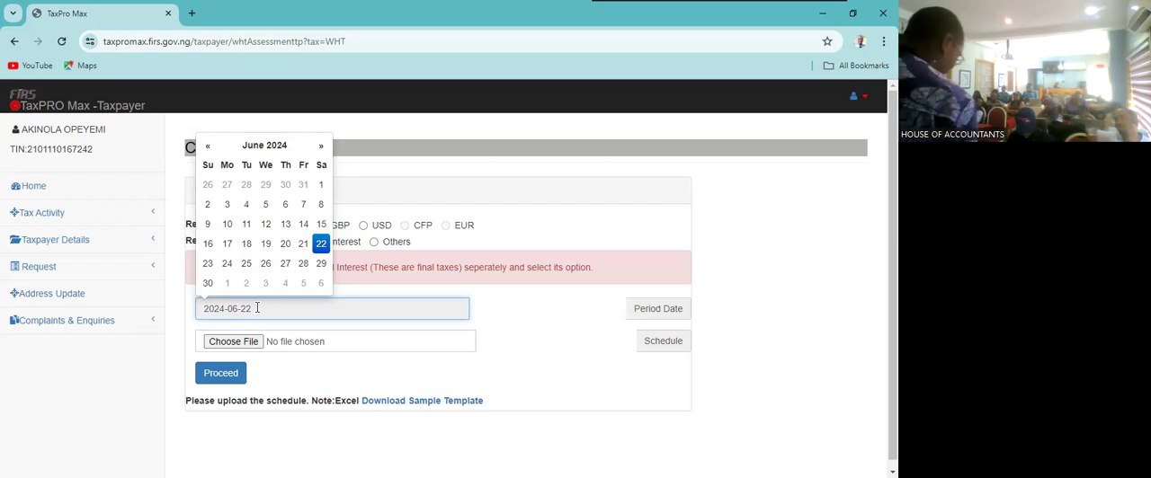
left_click(435, 144)
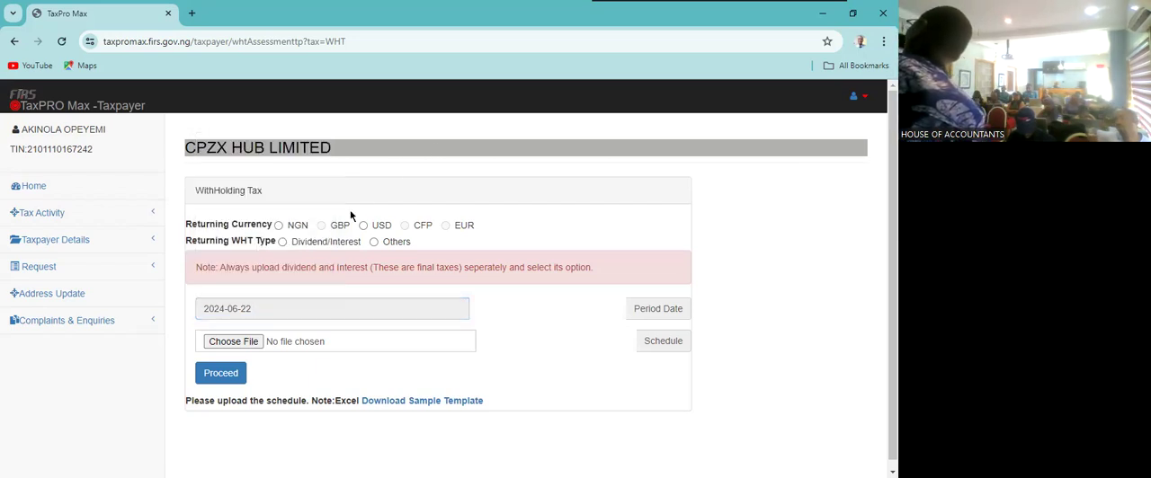
left_click(279, 227)
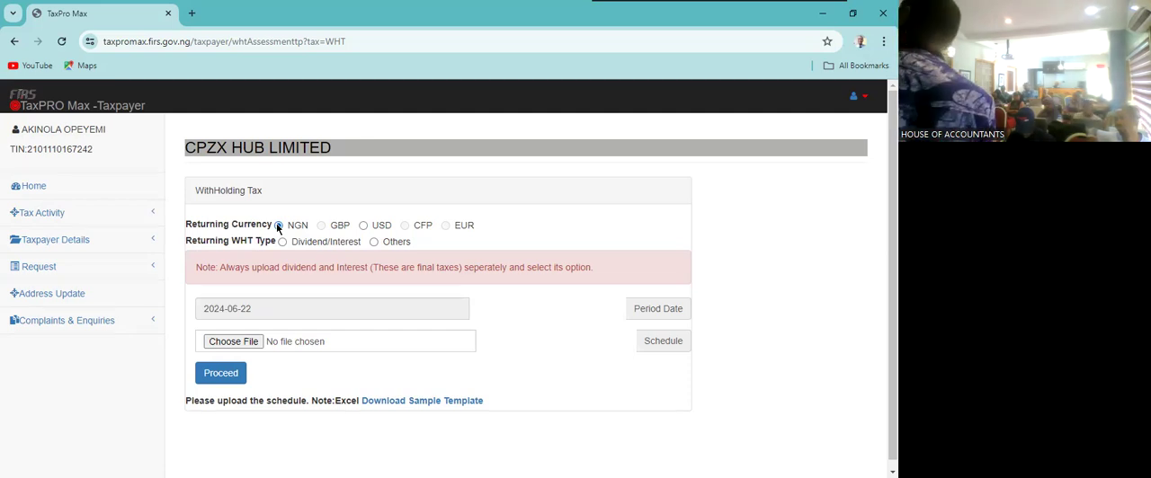
left_click(279, 226)
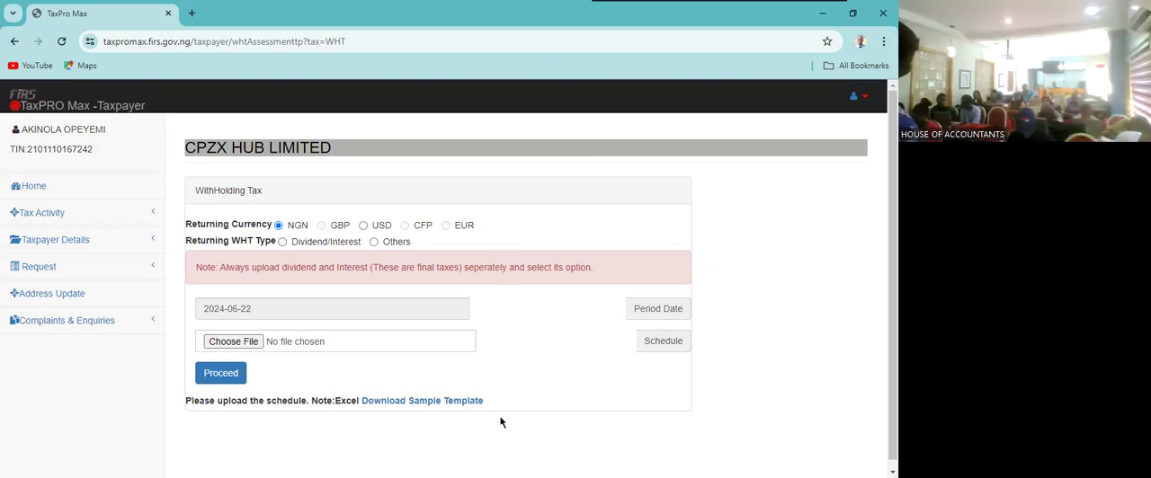
- Download the sample WHT schedule template and open SAMPLETEMPLATEWHTFOREIGN (7).xlsx in Excel
left_click(426, 403)
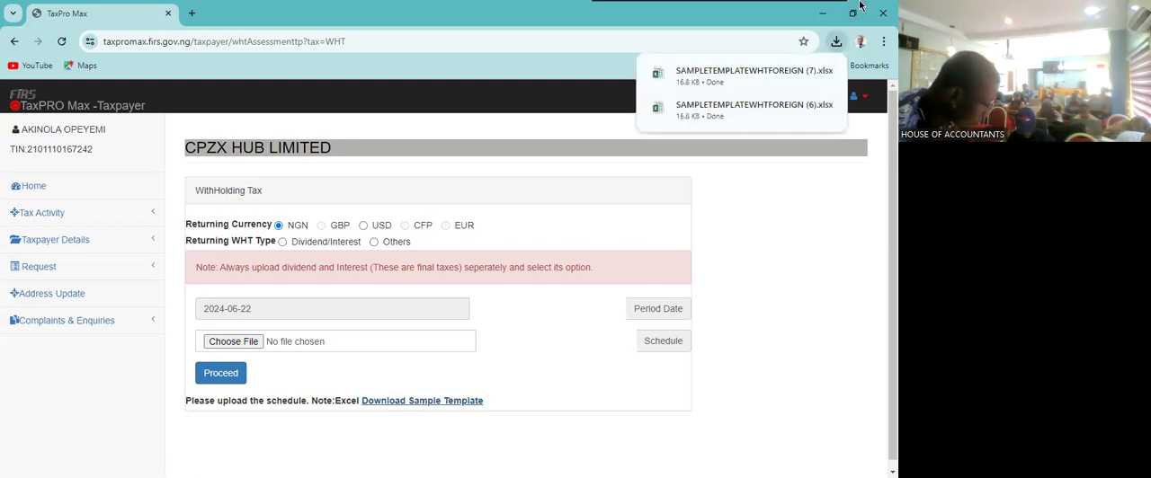
mouse_move(798, 76)
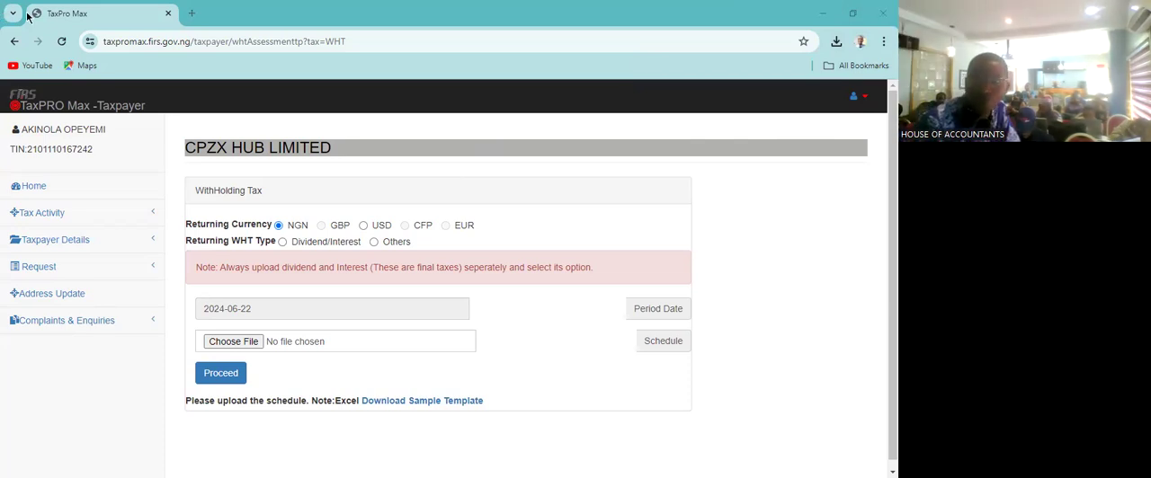
left_click(838, 42)
mouse_move(774, 98)
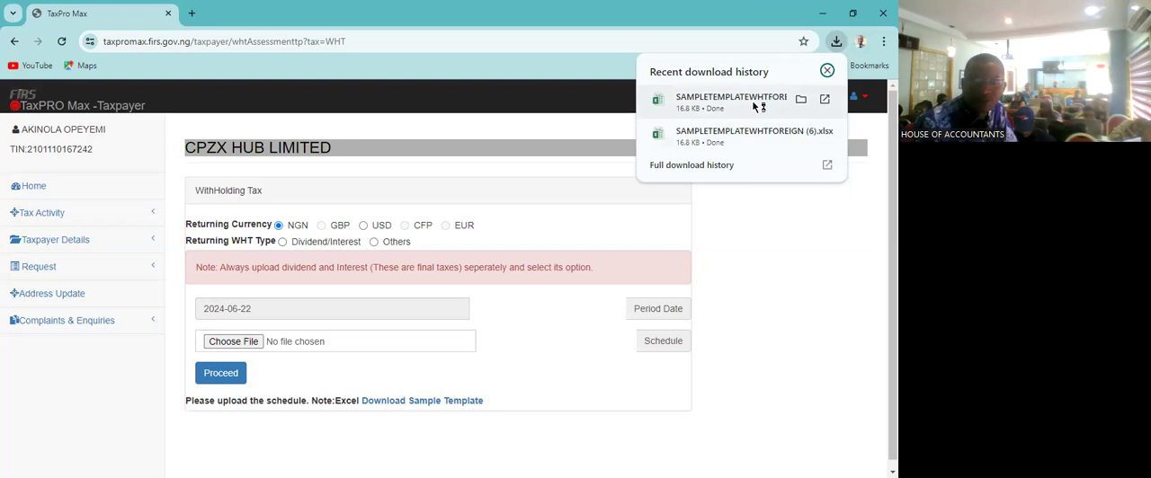
left_click(755, 104)
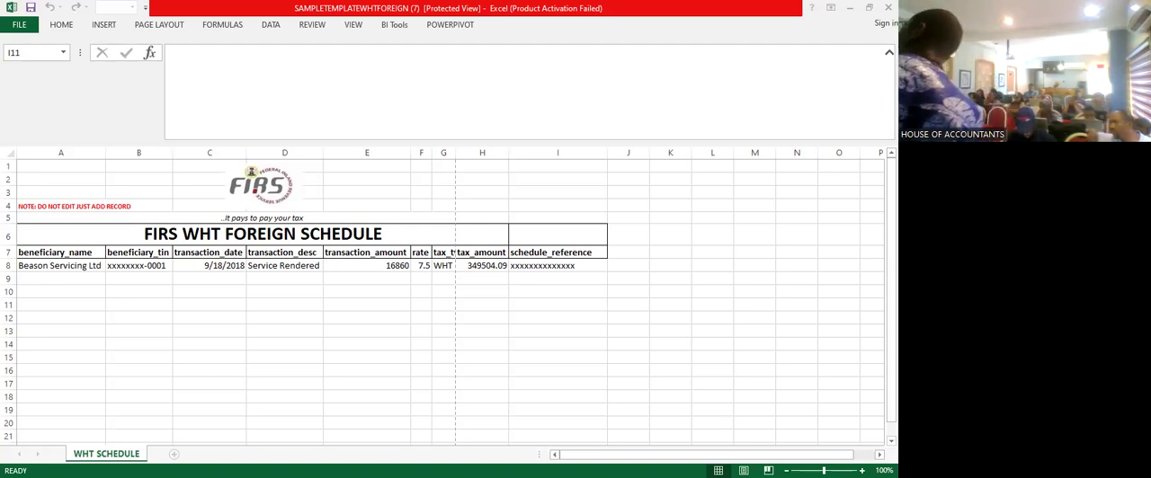
- Read the note in cell A4 of the WHT schedule and check the first empty record row beneath the sample entry
left_click(30, 211)
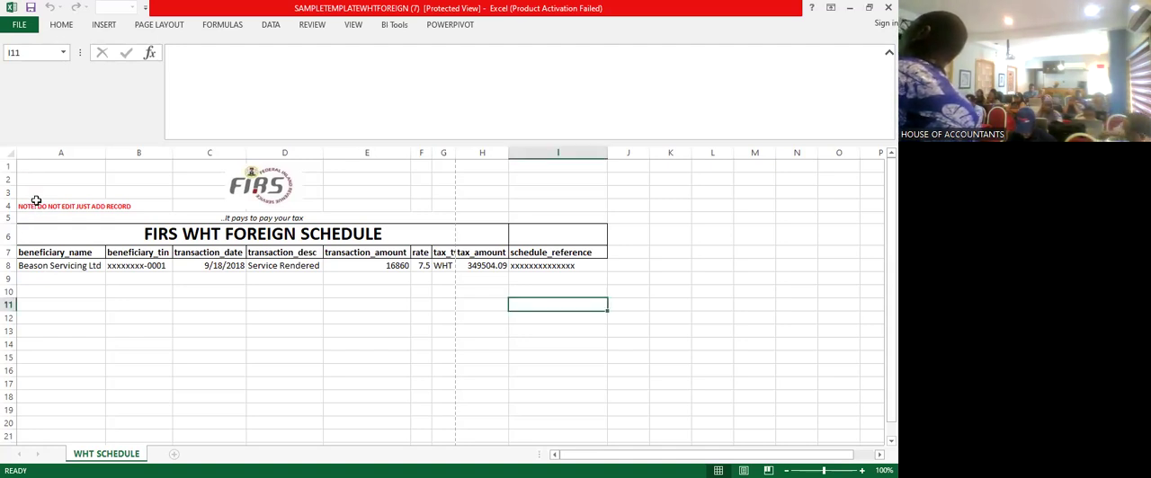
left_click(37, 207)
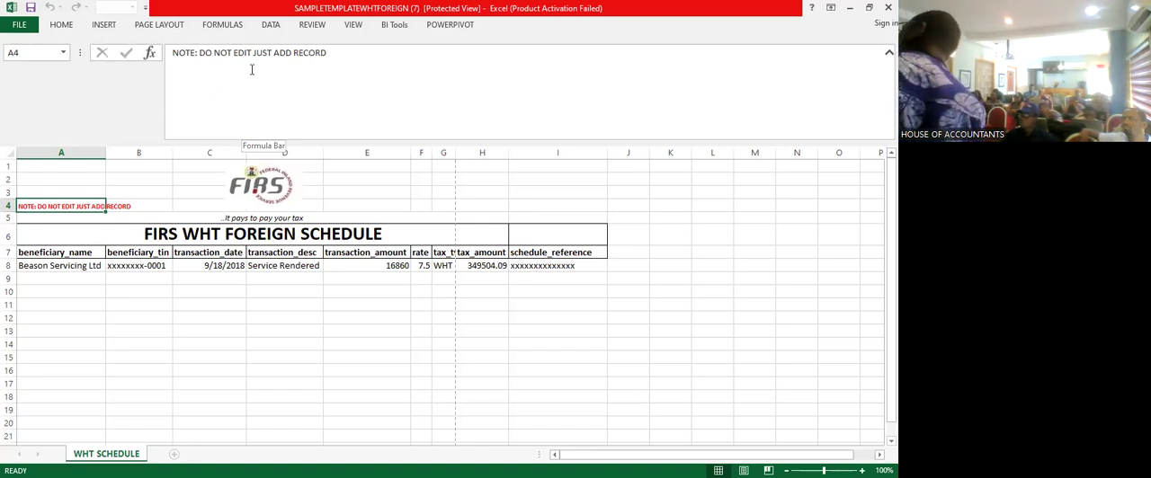
left_click(36, 277)
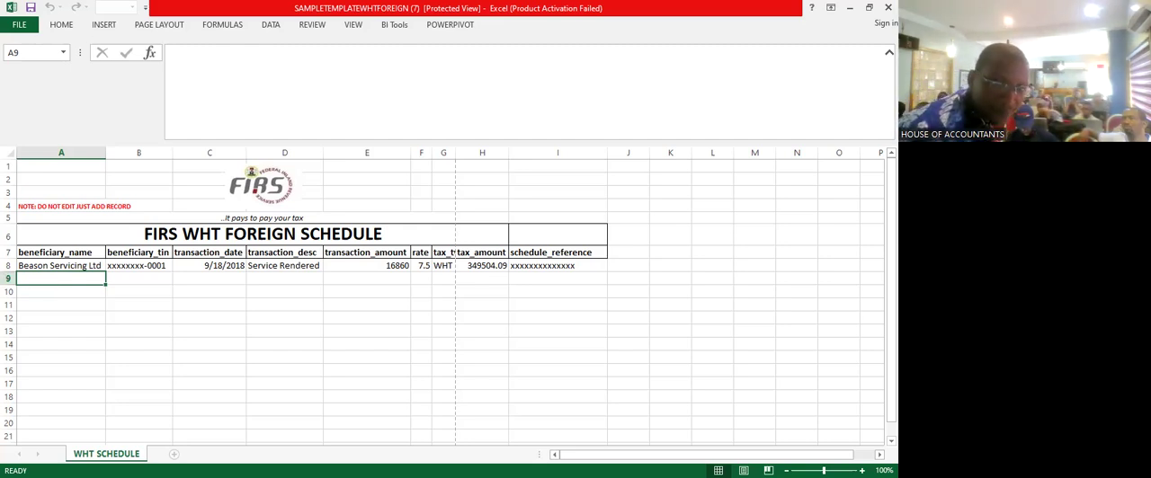
left_click(458, 306)
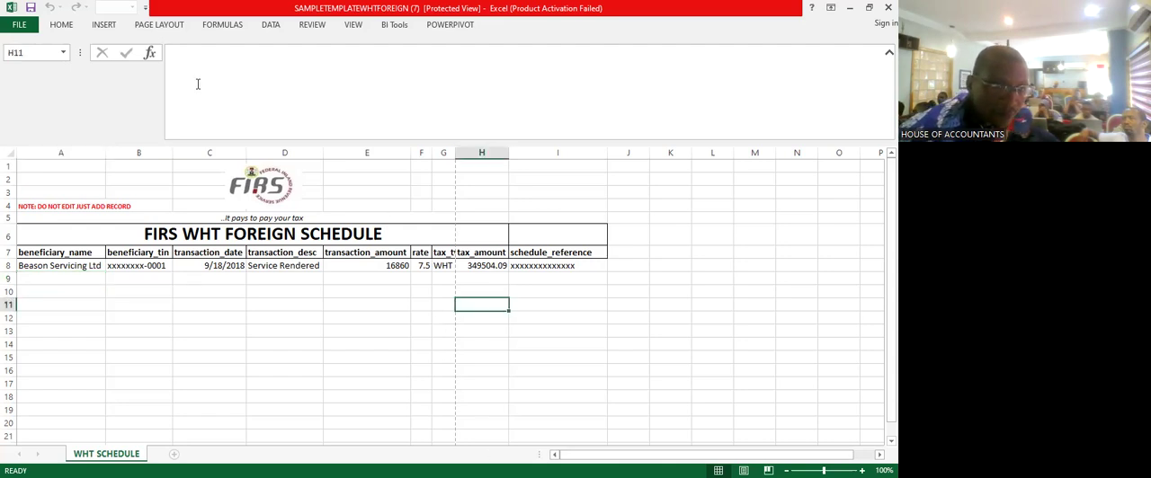
left_click(70, 276)
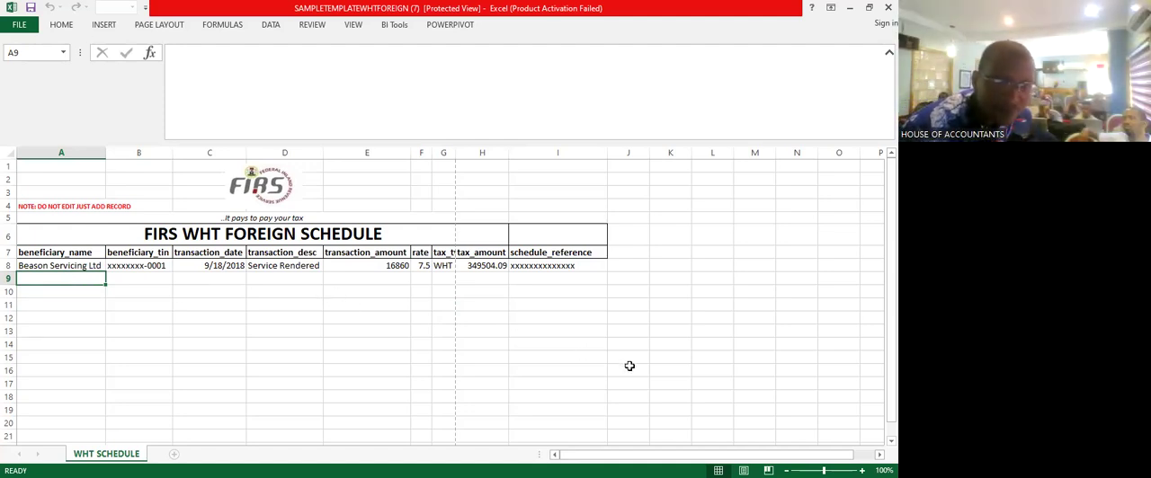
left_click(611, 343)
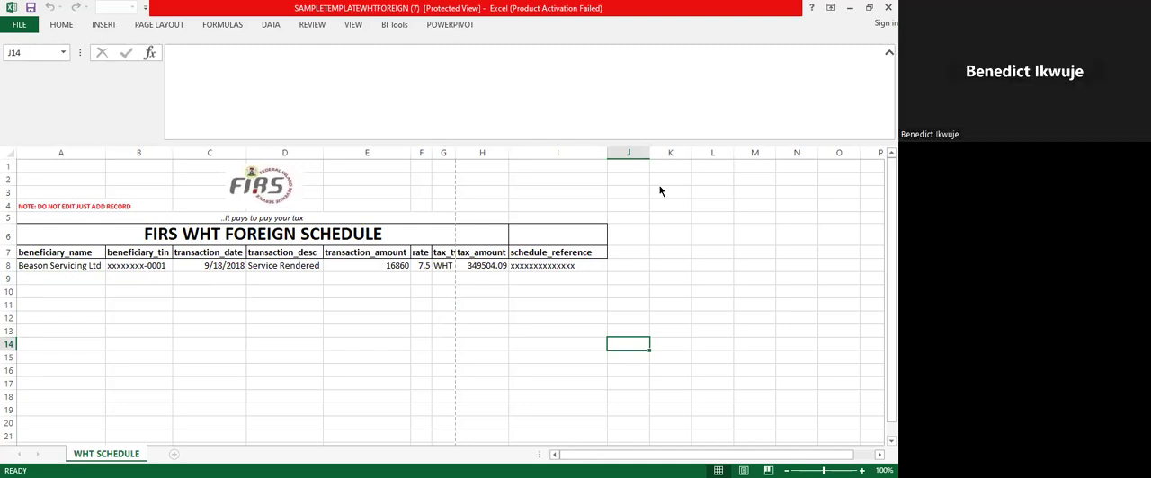
left_click(663, 119)
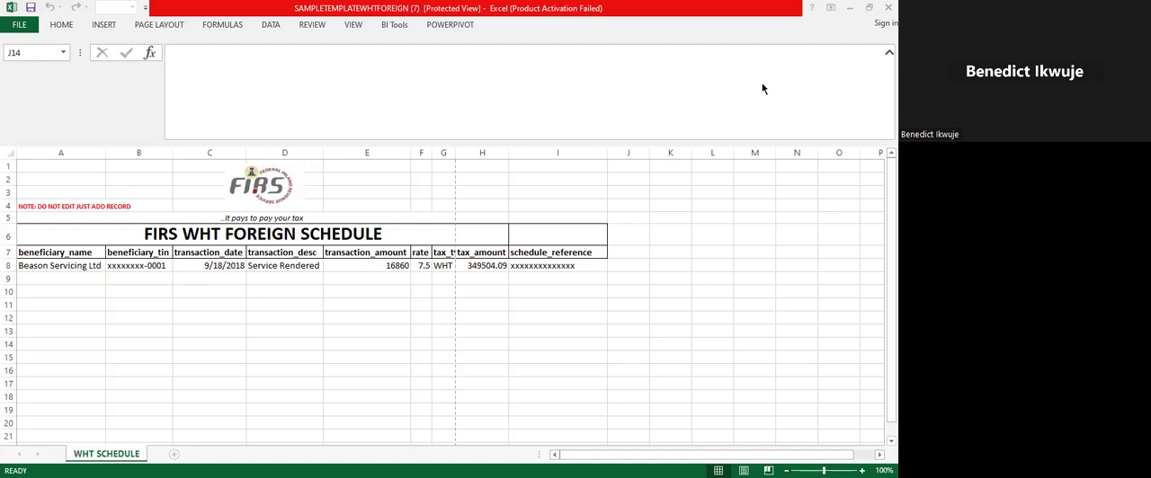
left_click(283, 282)
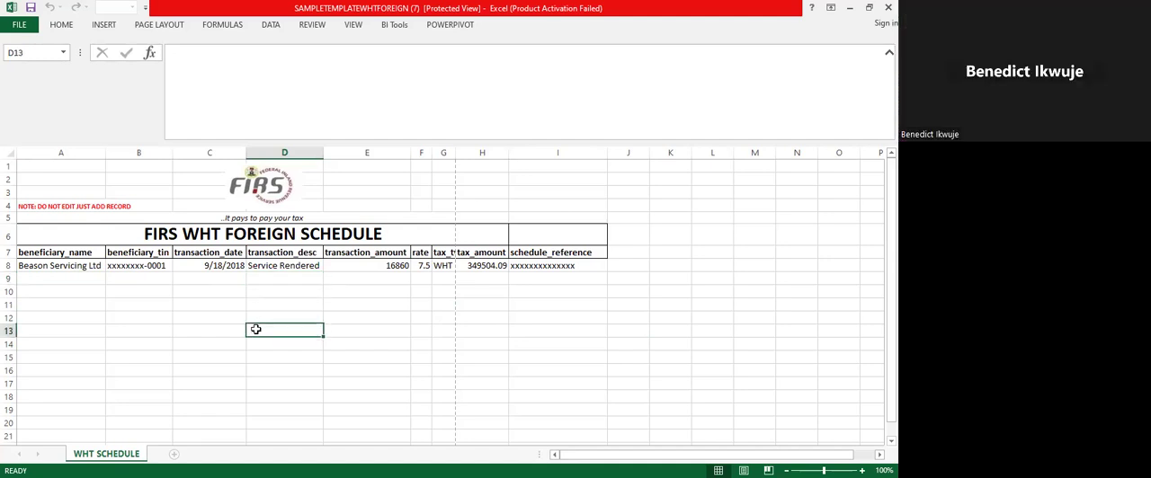
left_click(223, 292)
left_click(226, 280)
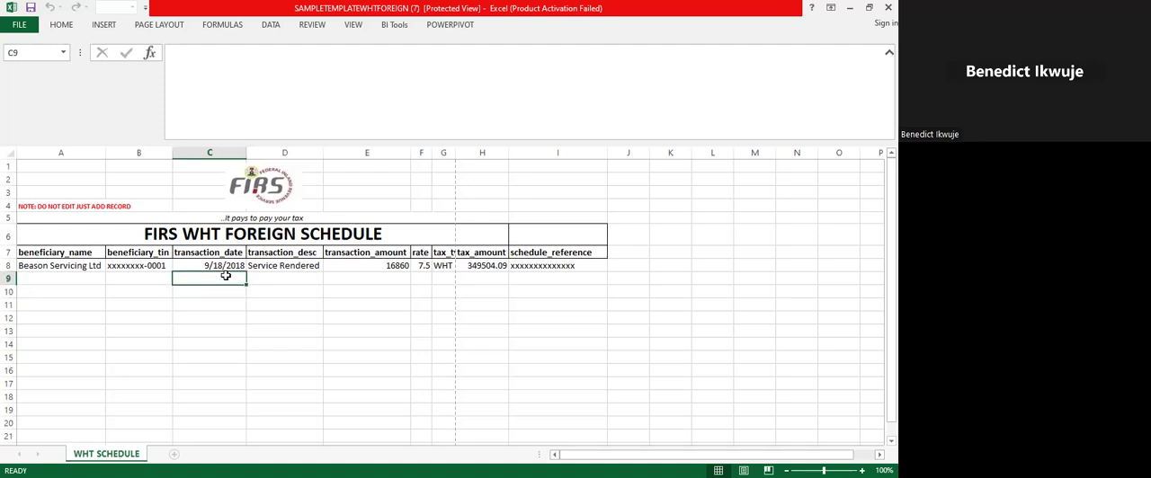
left_click(152, 278)
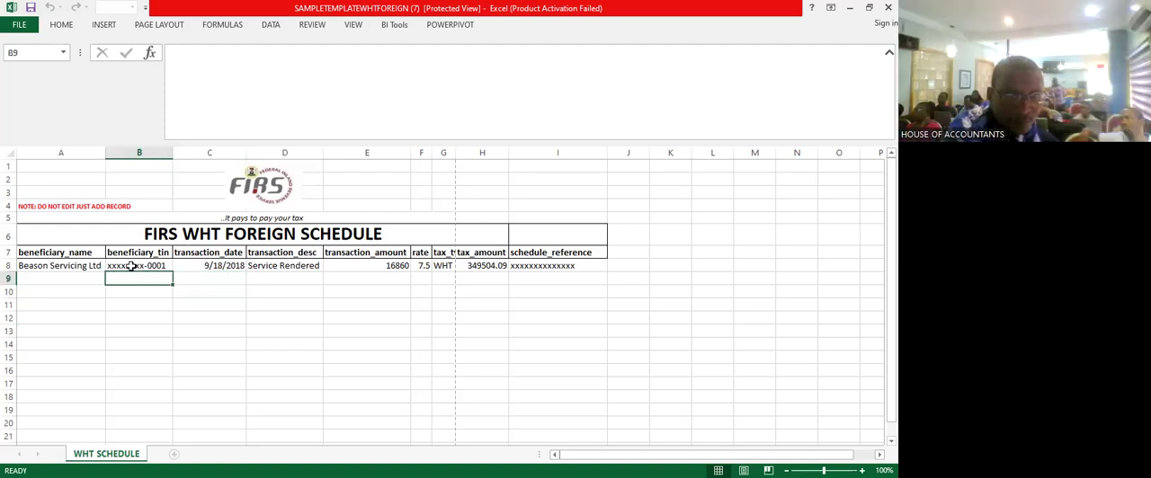
left_click(78, 277)
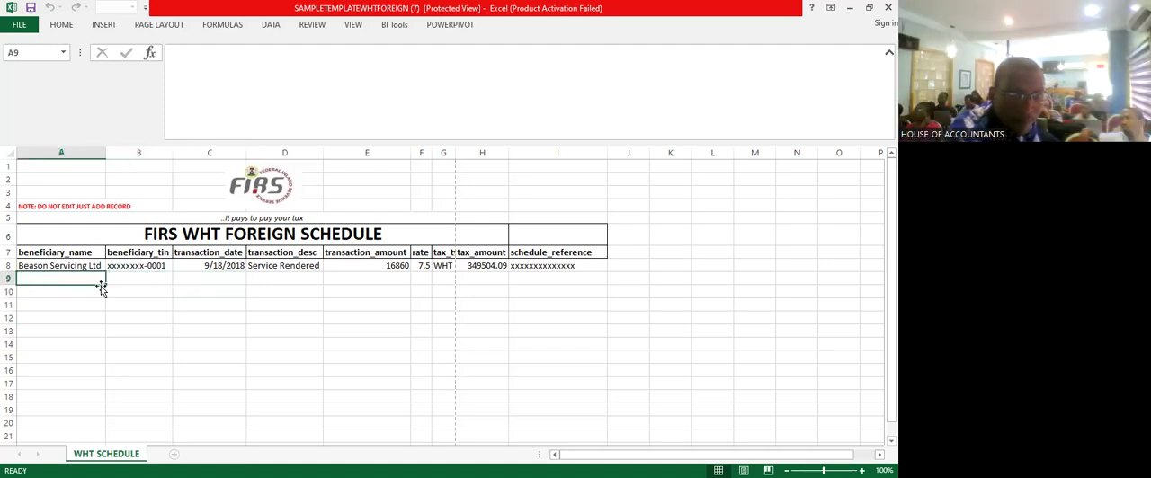
left_click(108, 288)
left_click(102, 278)
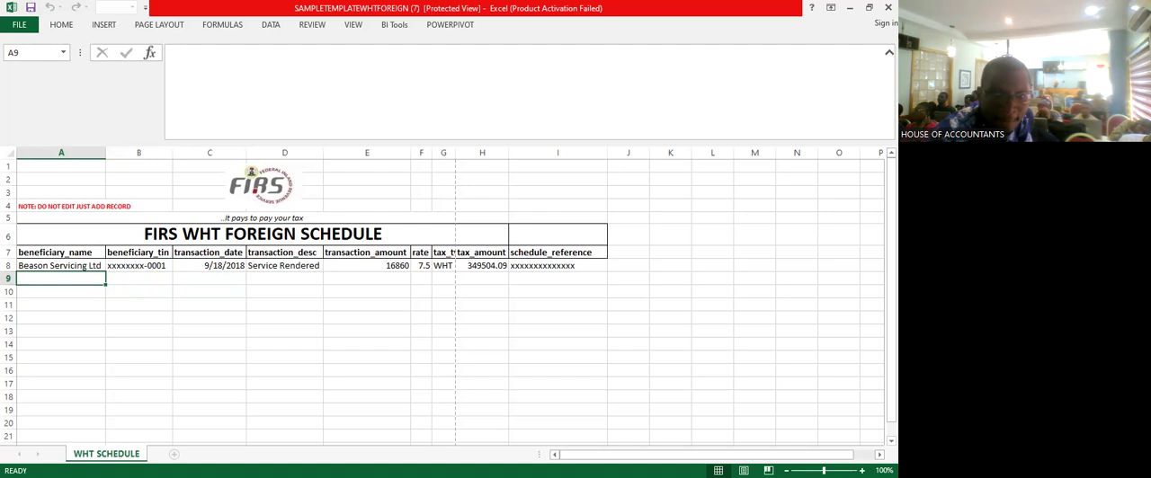
key("alt+Tab")
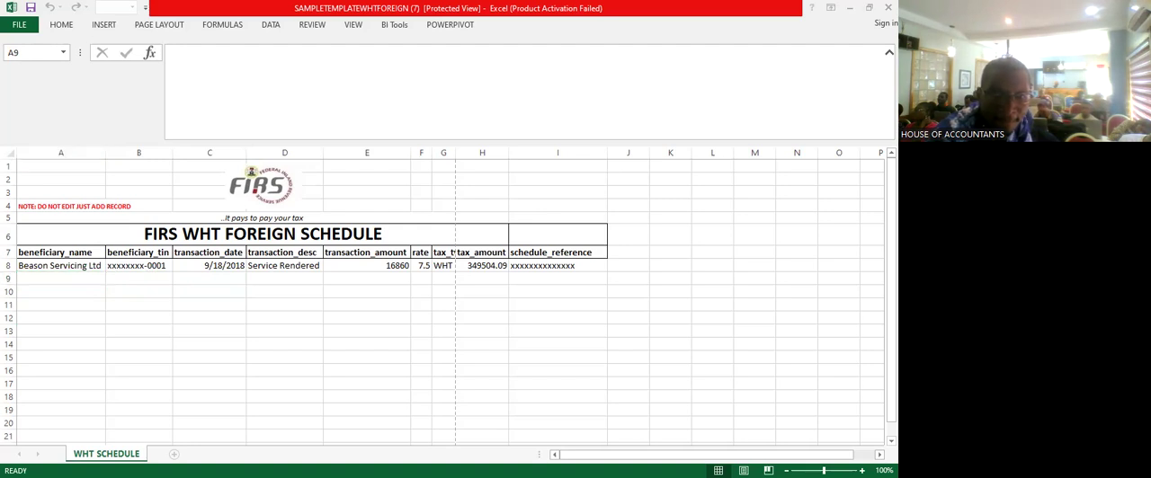
left_click(523, 356)
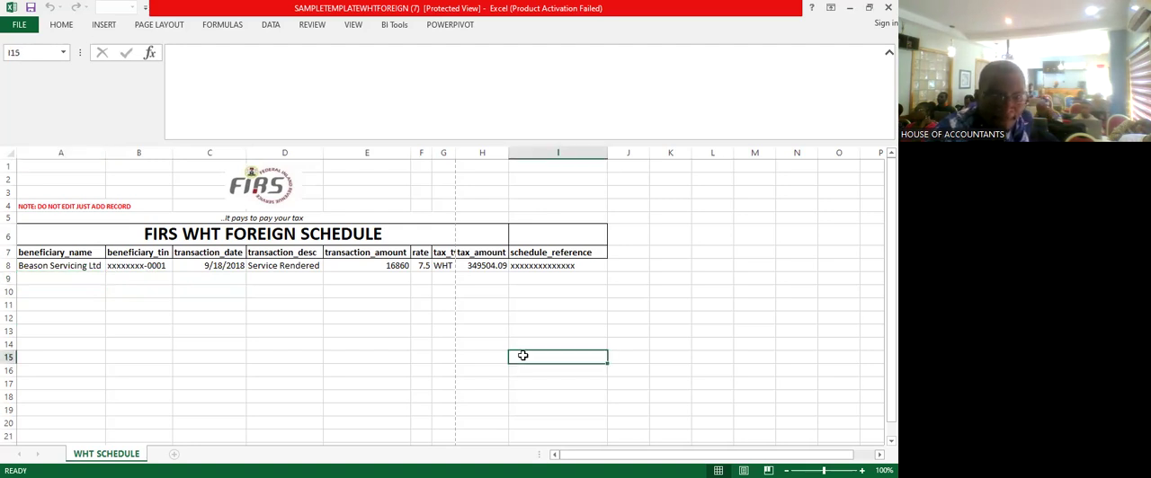
left_click(359, 280)
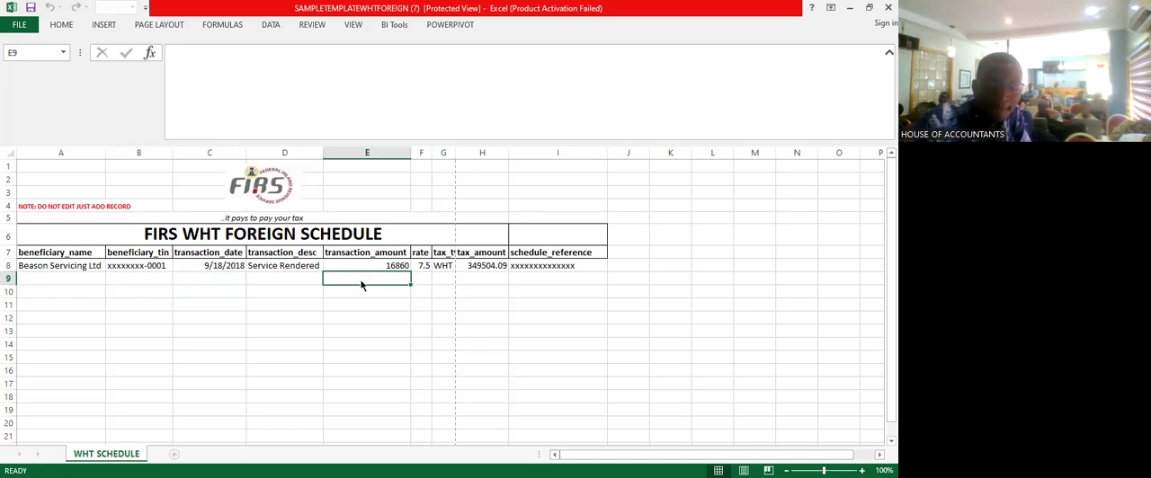
left_click(442, 395)
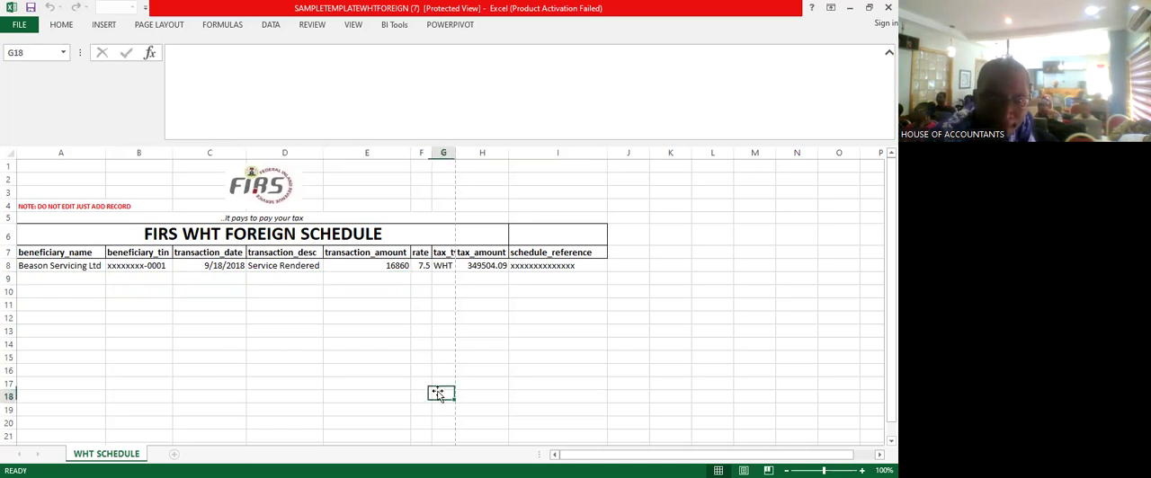
left_click(471, 340)
left_click(500, 305)
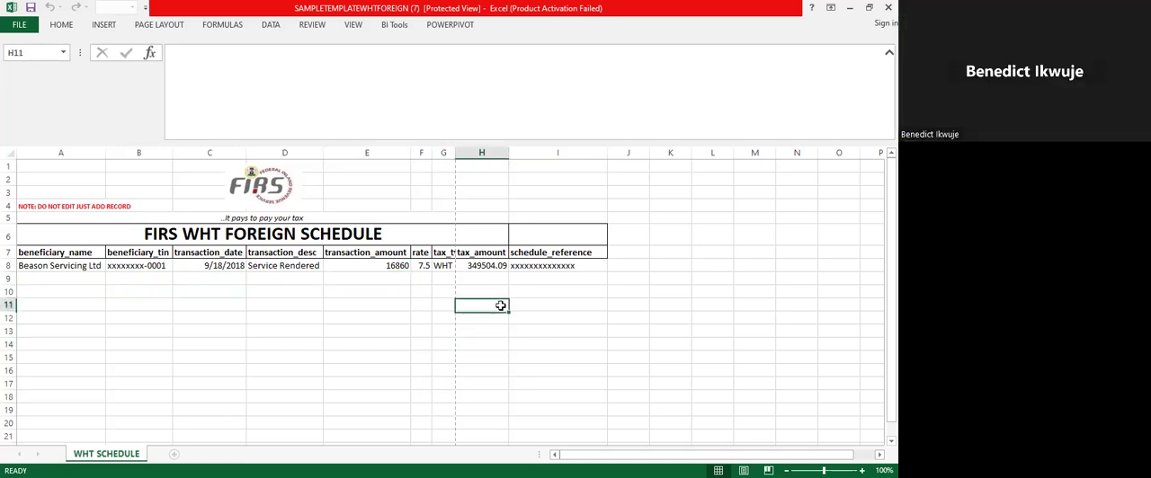
left_click(93, 277)
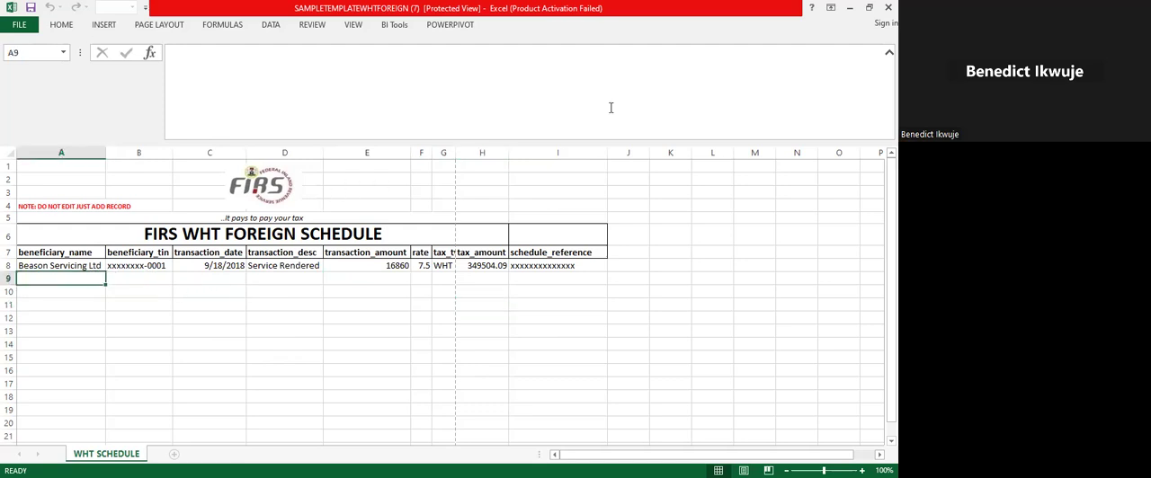
- Enable saving for the protected template workbook and allow its disabled external data connections
left_click(20, 25)
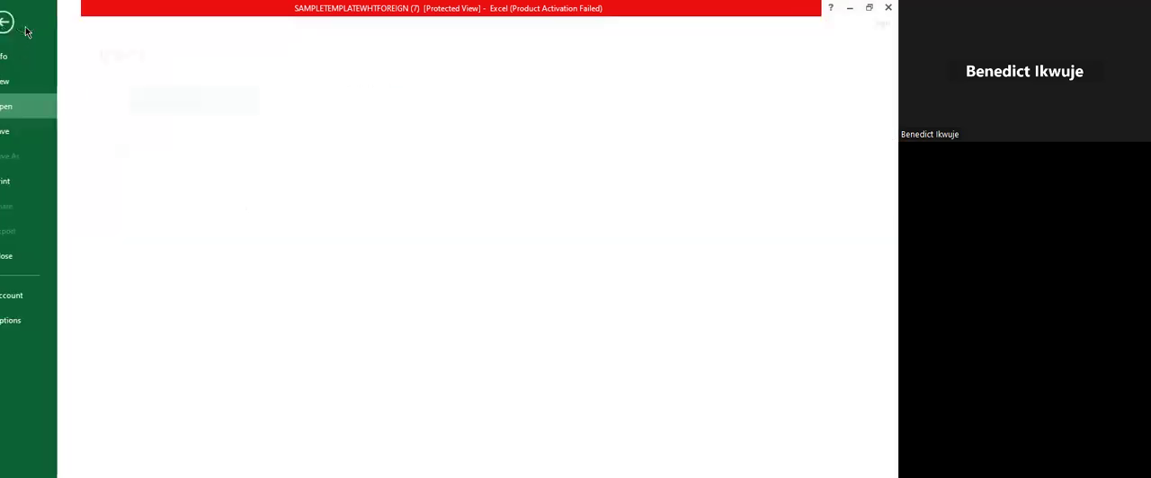
left_click(40, 136)
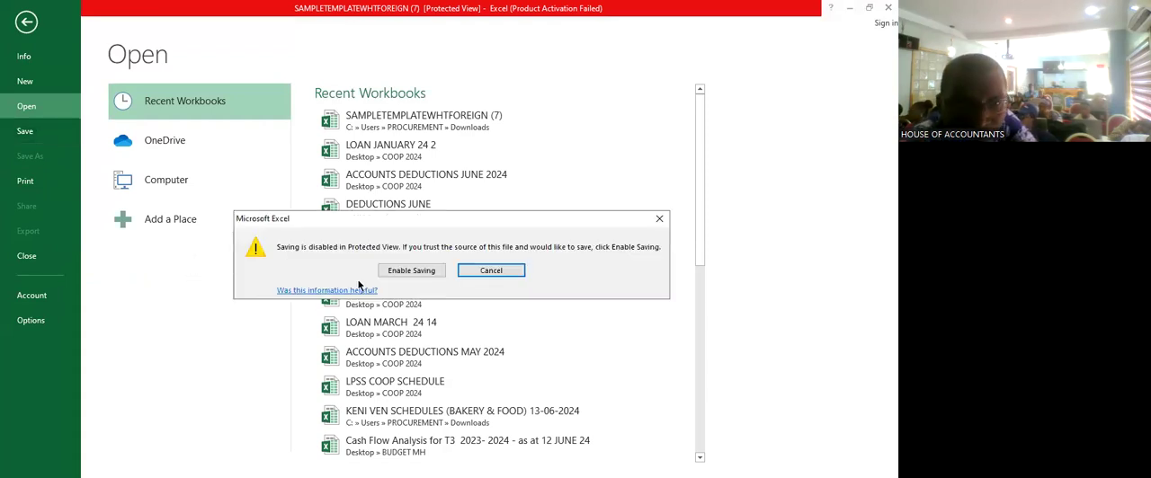
left_click(416, 275)
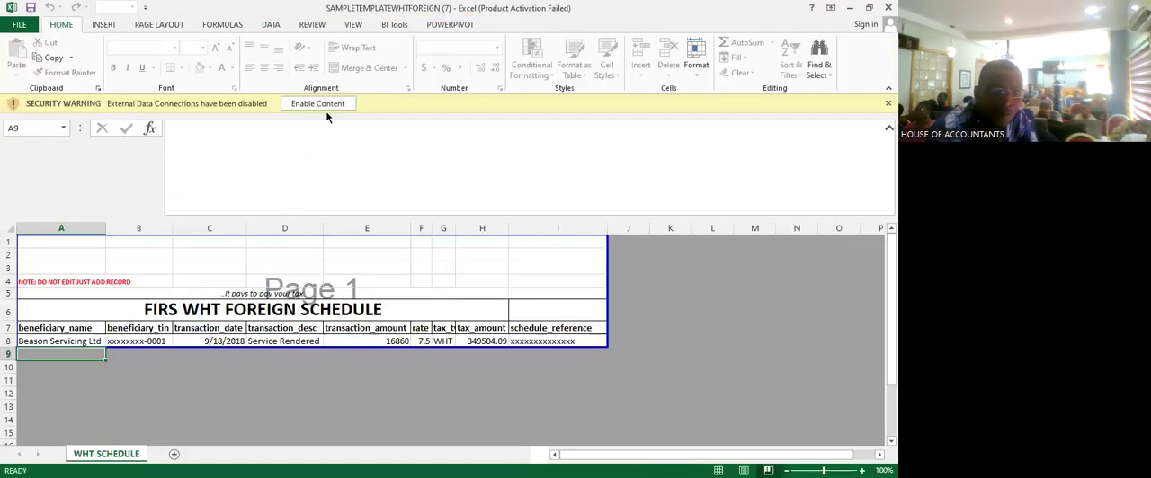
left_click(329, 106)
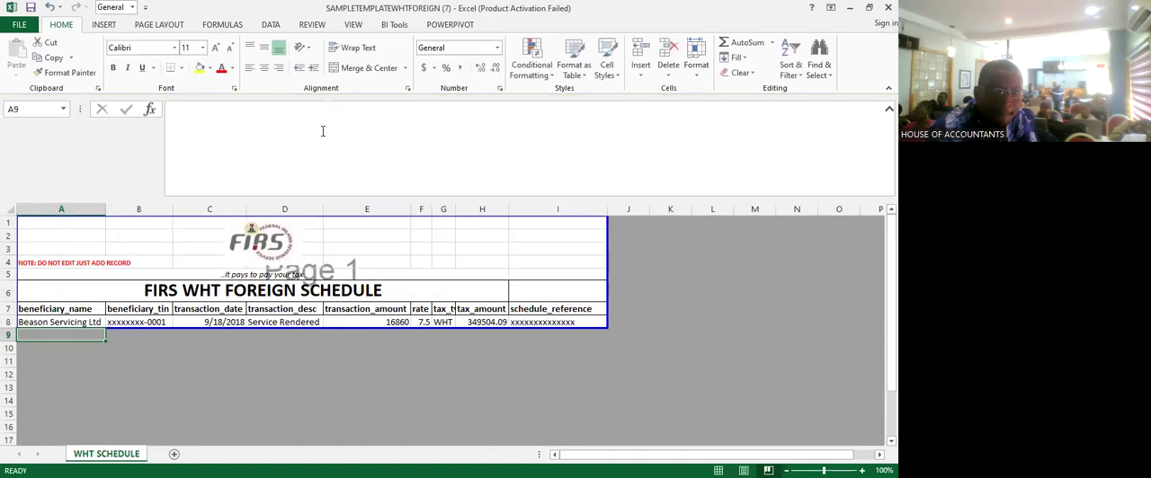
- Extend the page area down to row 10 and enter HOA as the beneficiary name in A9
left_click(329, 361)
left_click_drag(341, 326, 337, 354)
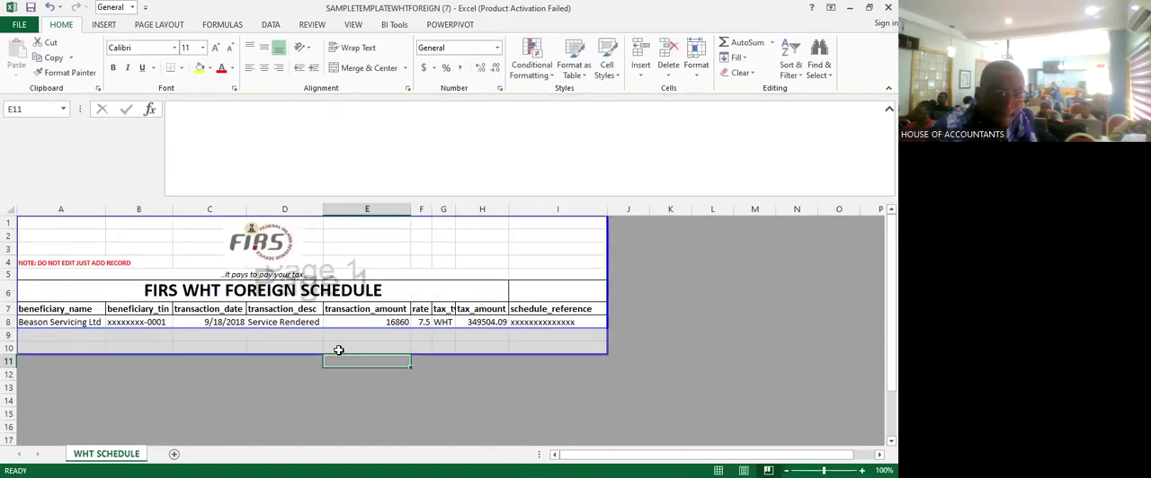
left_click(91, 331)
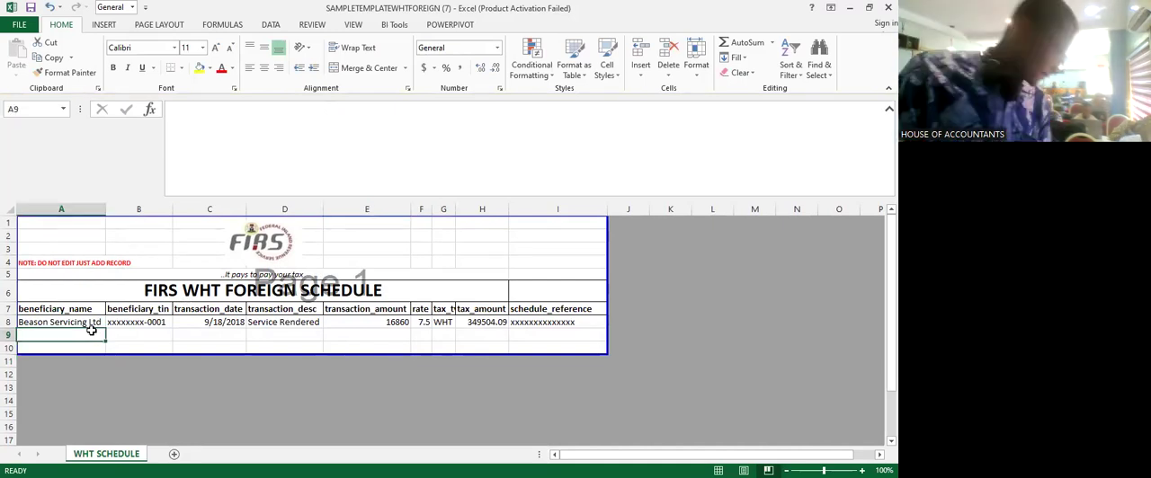
type("H")
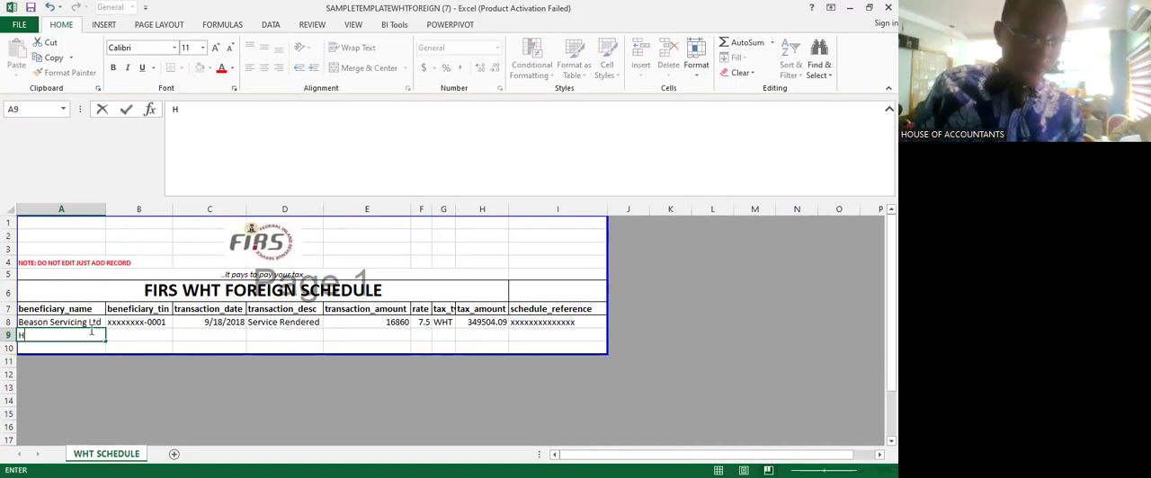
type("OA")
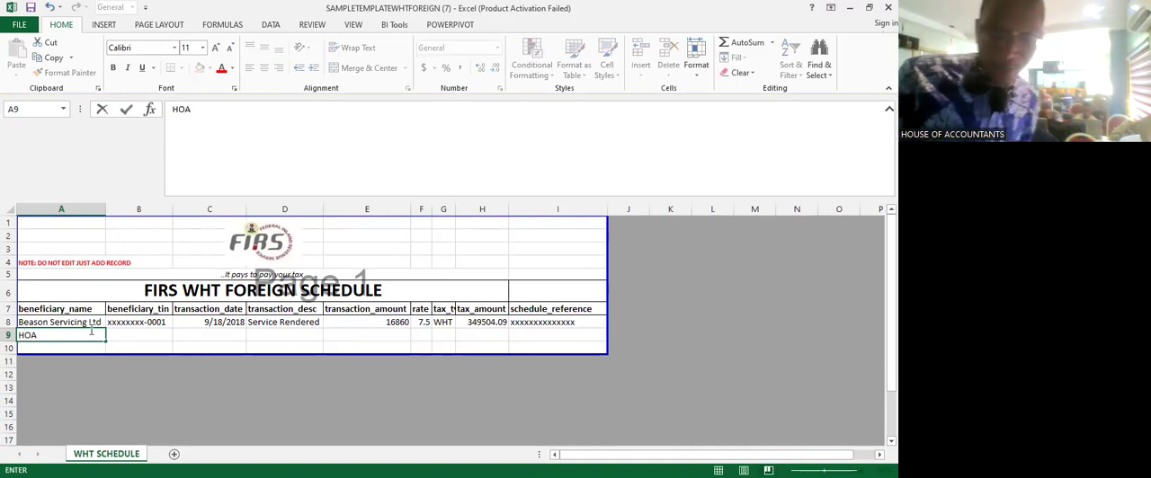
key("Tab")
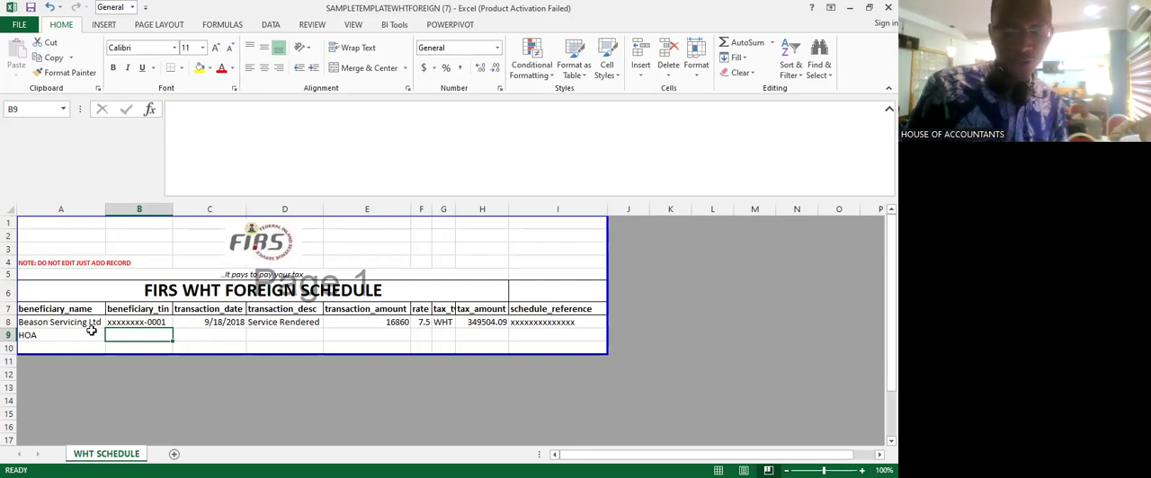
- Copy the placeholder beneficiary TIN from the sample record in B8 into B9
key("Up")
key("ctrl+c")
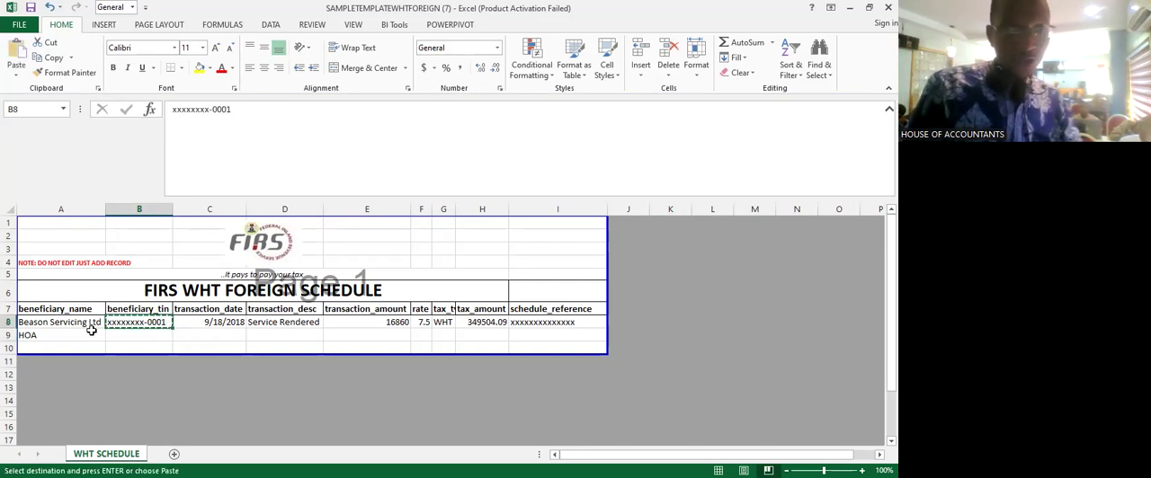
key("Down")
key("ctrl+v")
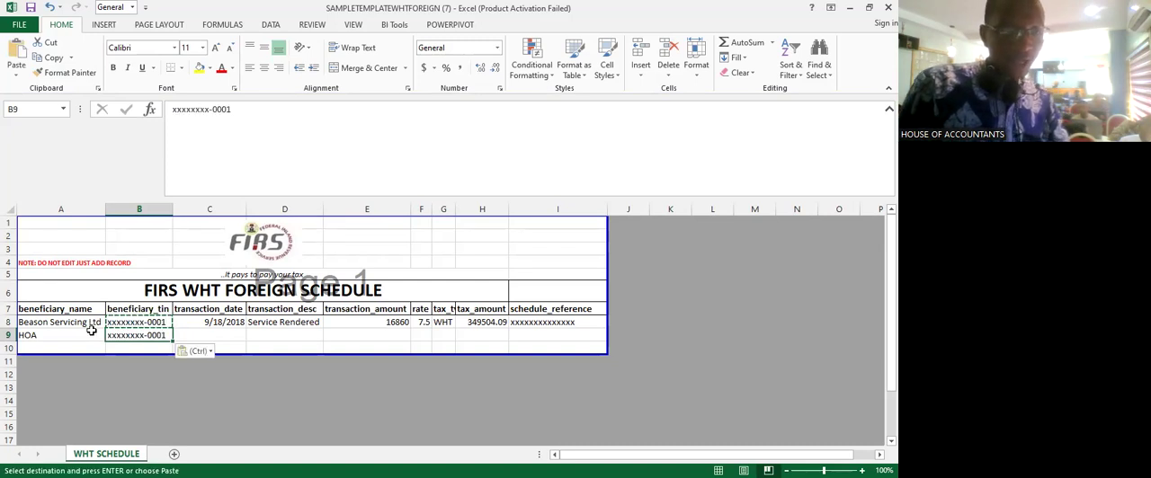
key("Escape")
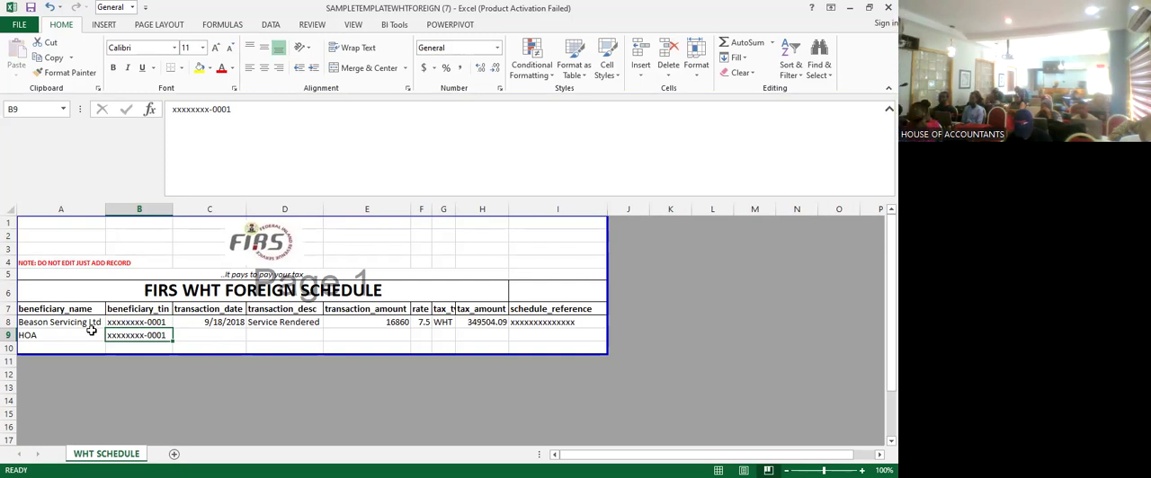
- Copy the sample record's transaction date 9/18/2018 from C8 into C9
key("Tab")
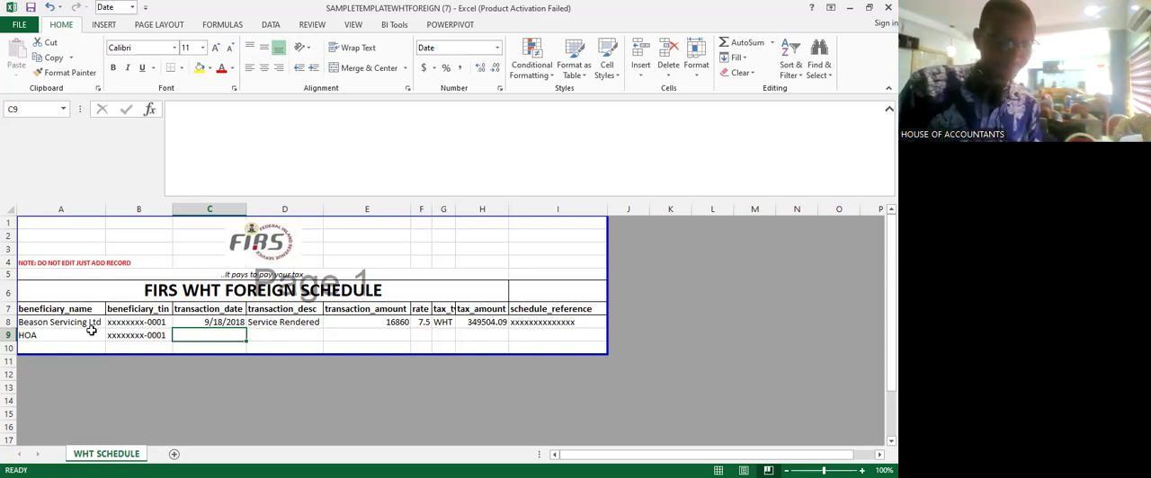
key("Up")
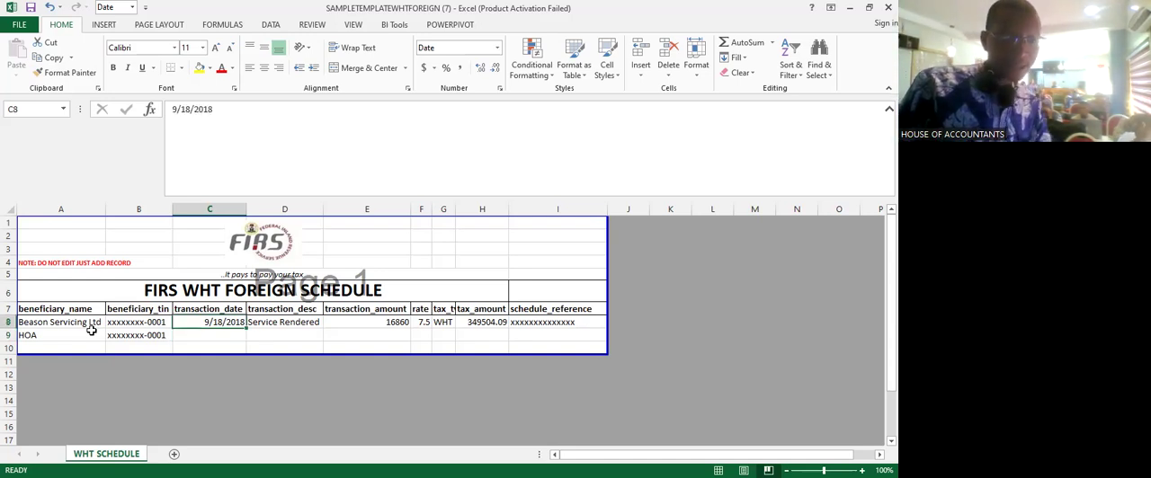
key("ctrl+c")
key("Down")
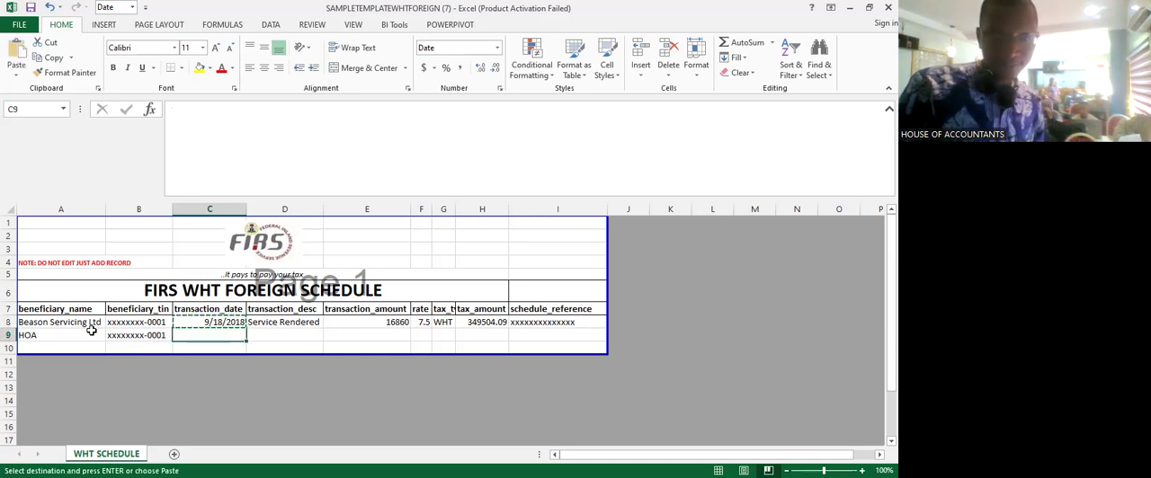
key("Return")
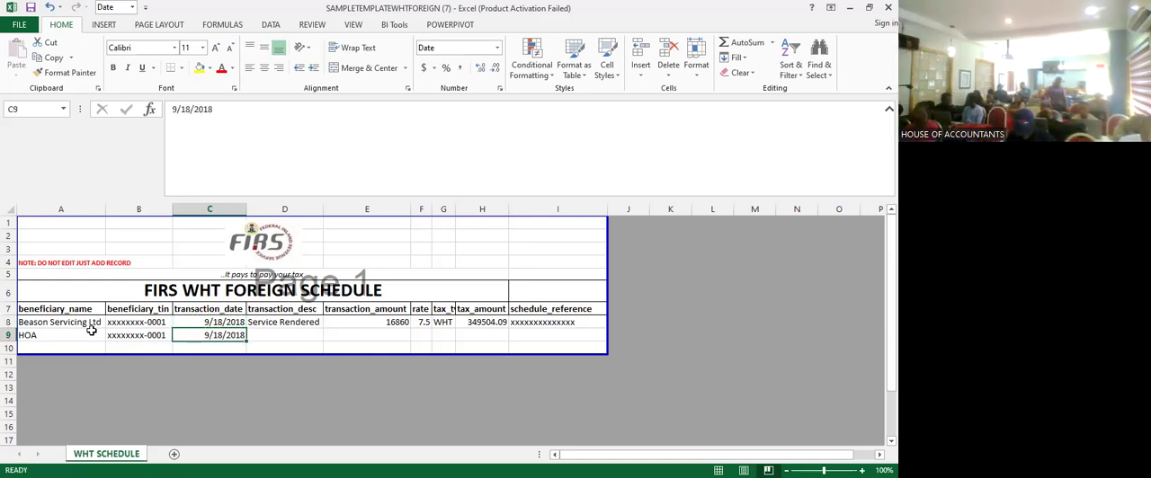
- Enter LAPTOP as the transaction description for the HOA record in D9
key("Right")
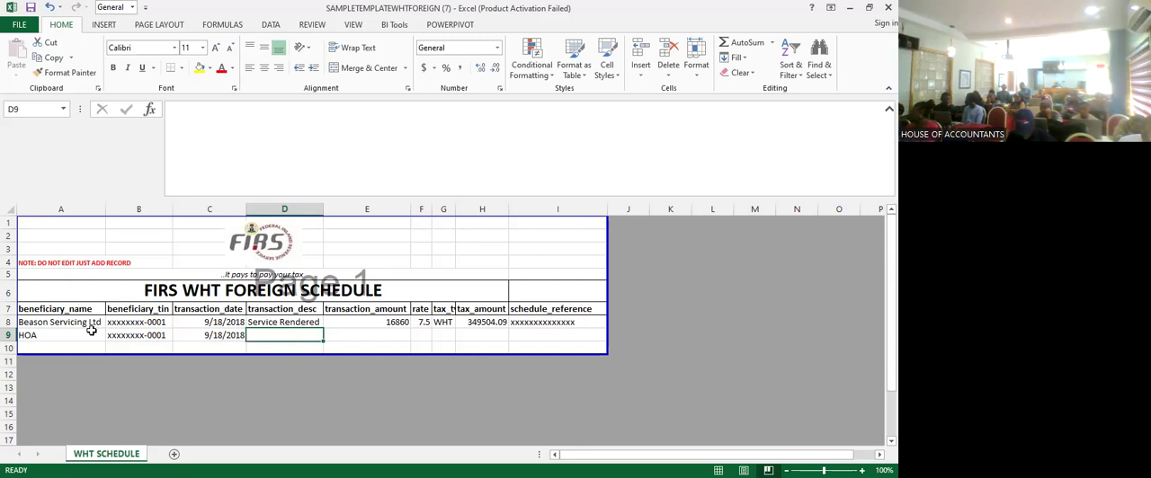
type("SER")
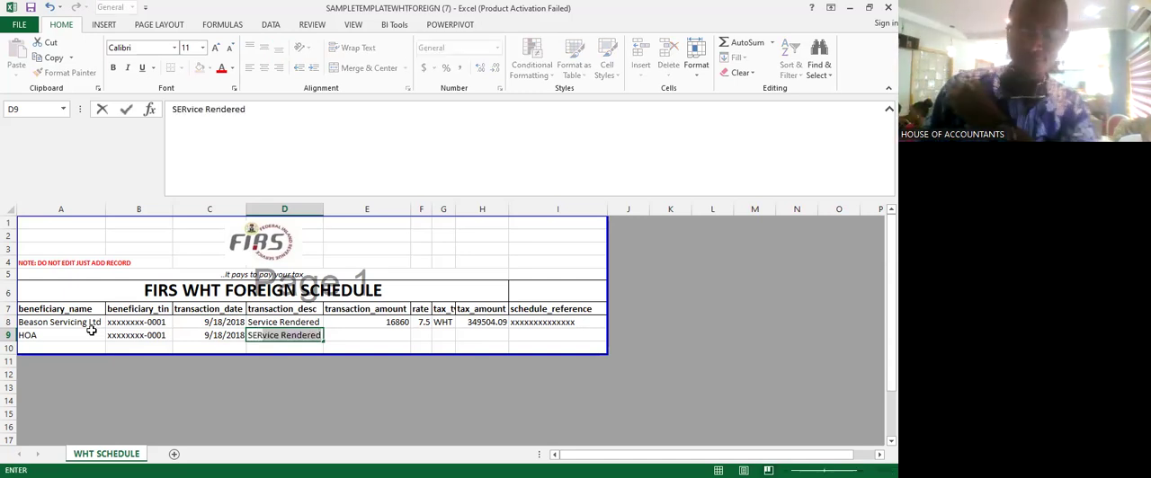
key("BackSpace")
key("BackSpace")
key("BackSpace")
key("BackSpace")
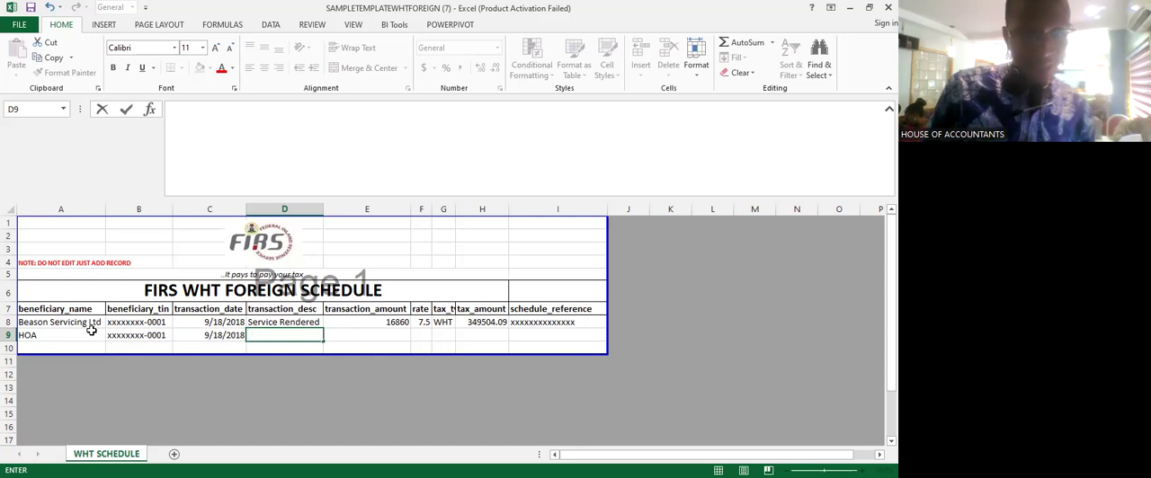
type("LAP")
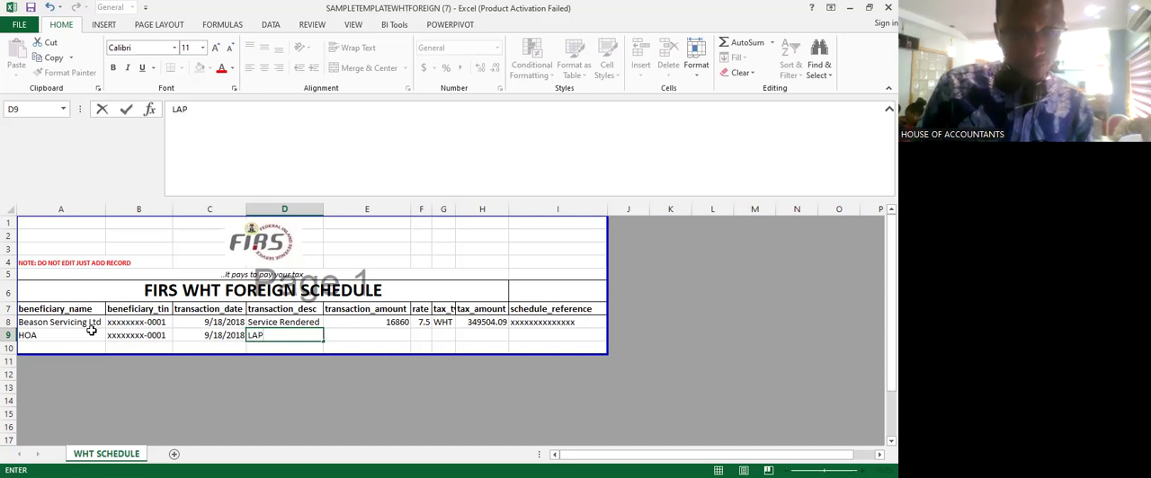
type("TOP")
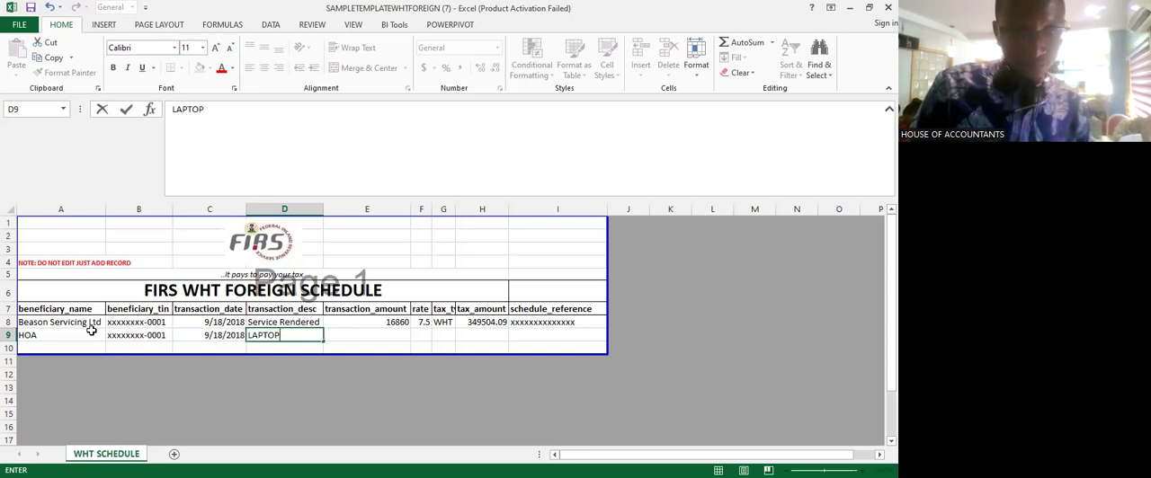
key("Tab")
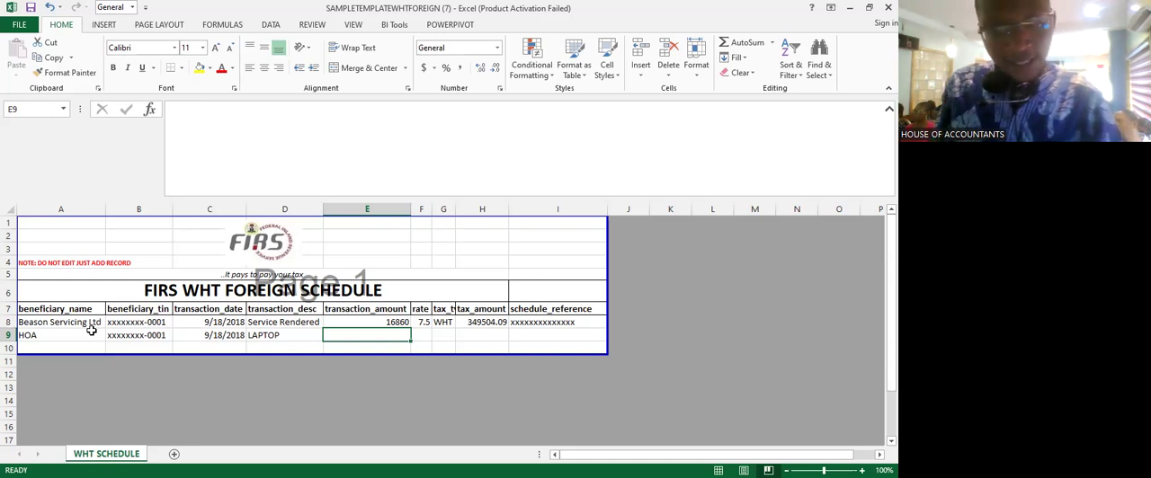
- Enter 5000000 as the transaction amount for the HOA record in E9
type("5000000")
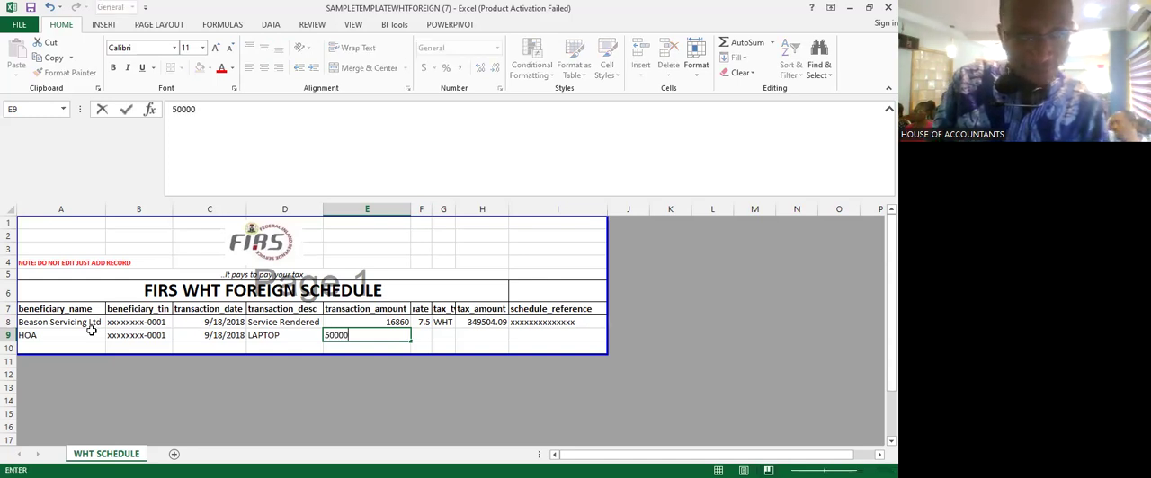
key("Tab")
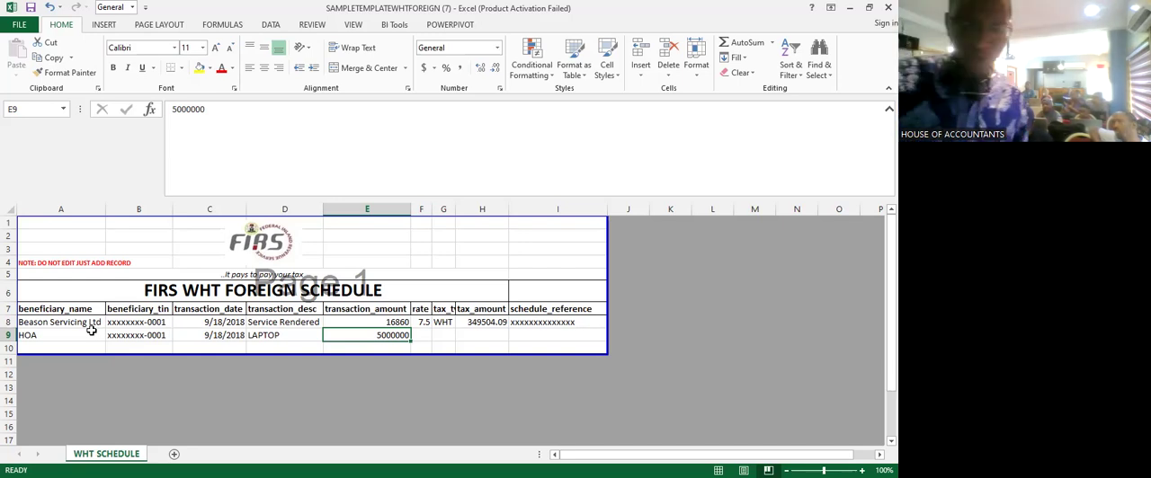
key("Right")
key("Right")
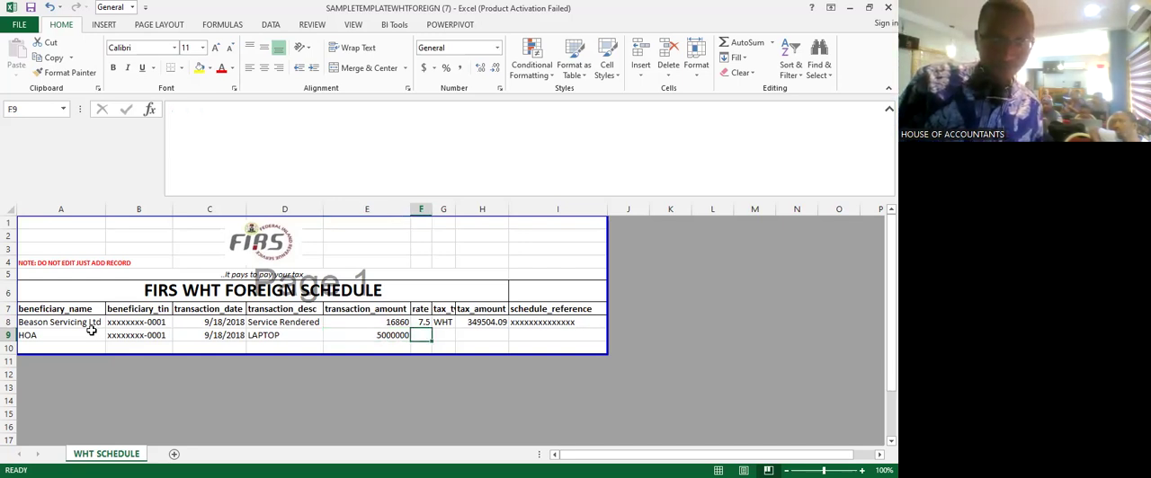
key("Left")
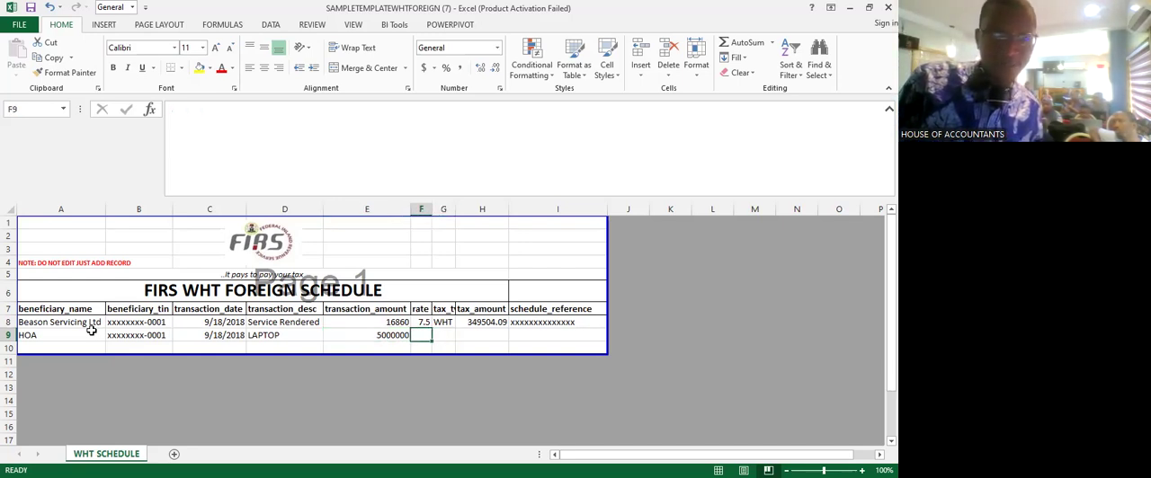
- Copy the sample record's 7.5 rate from F8 into F9
key("Up")
key("ctrl+c")
key("Down")
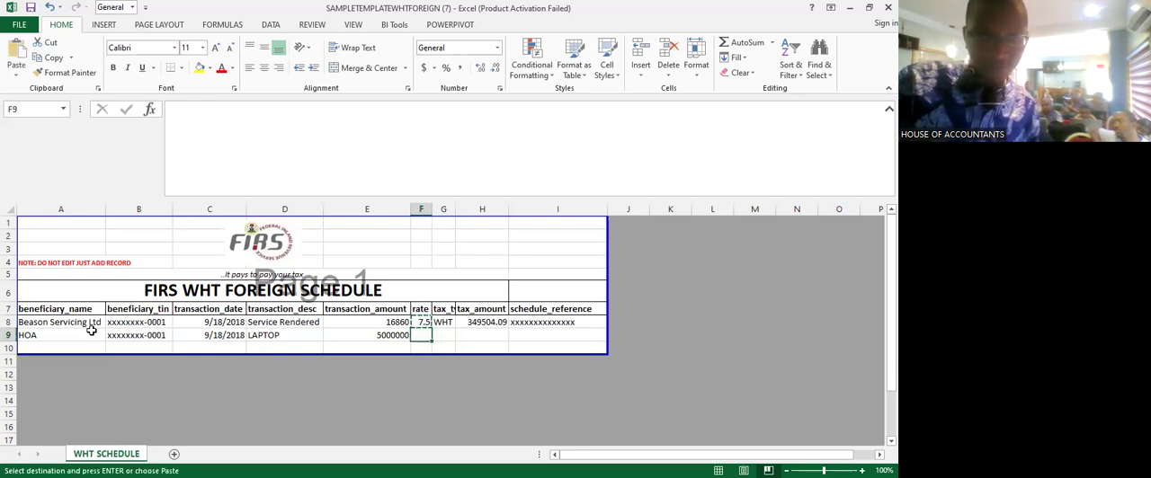
key("Return")
- Set the HOA record's rate to 5 in F9 and its tax type to WHT in G9
type("5")
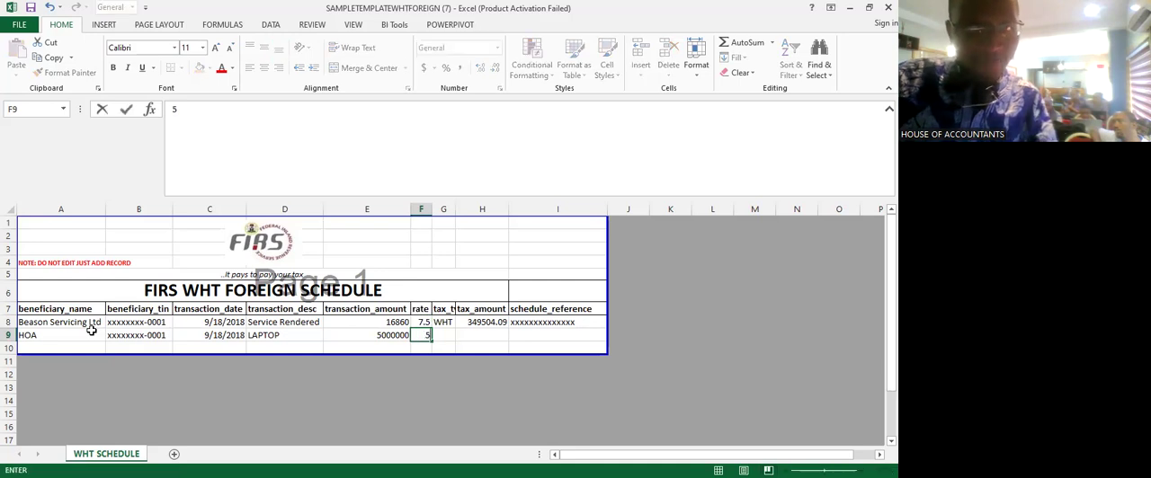
key("Right")
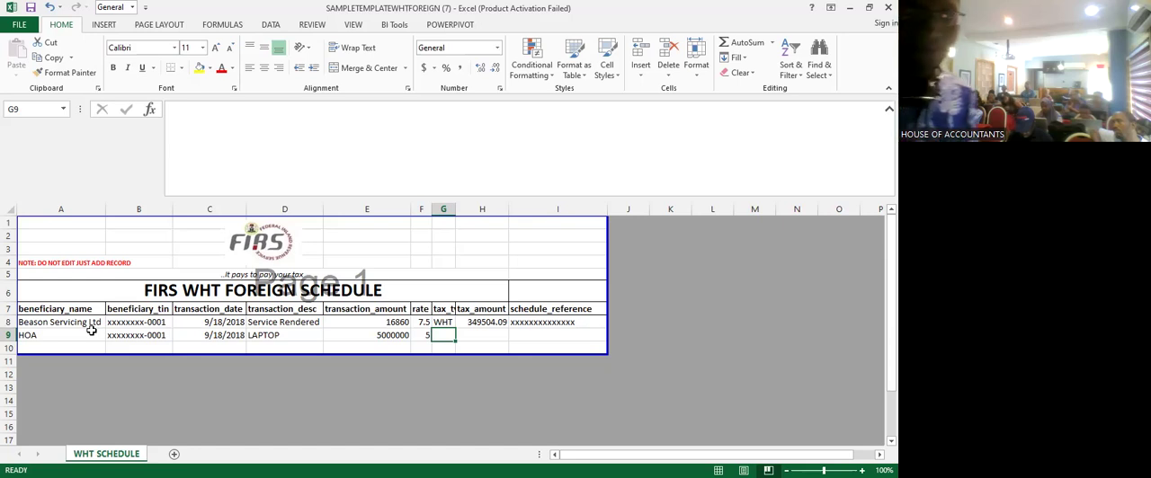
type("WTH")
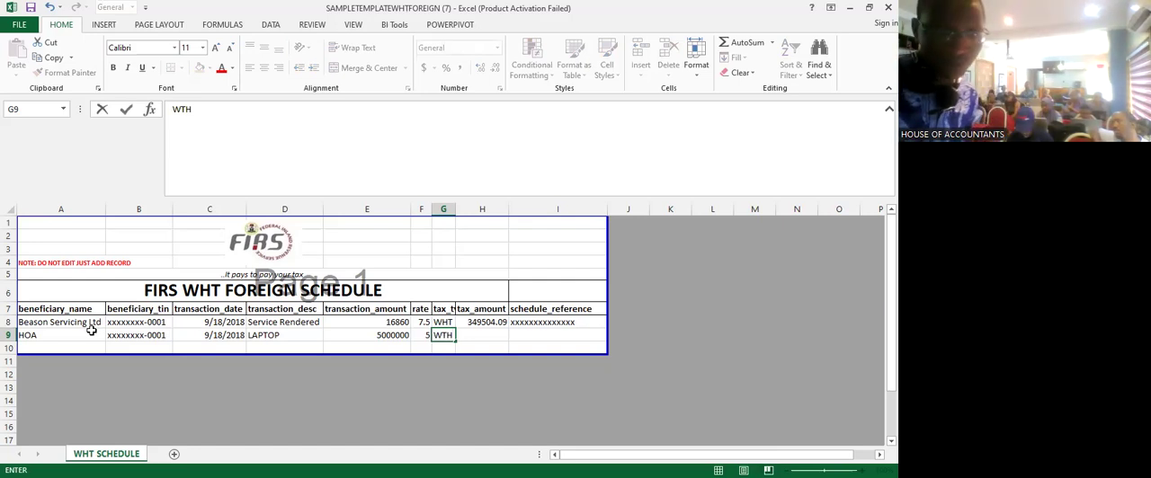
key("BackSpace")
key("BackSpace")
type("HT")
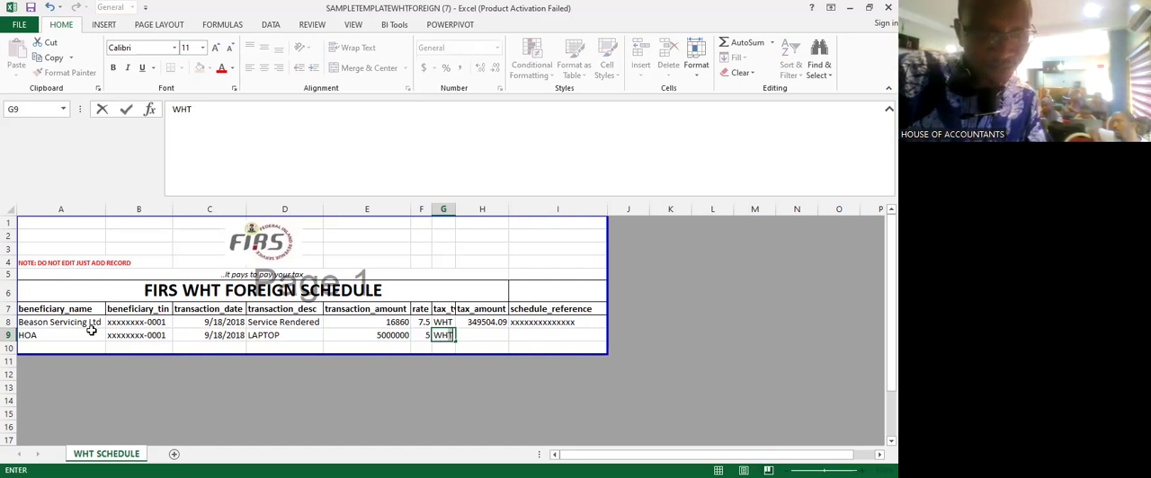
key("Tab")
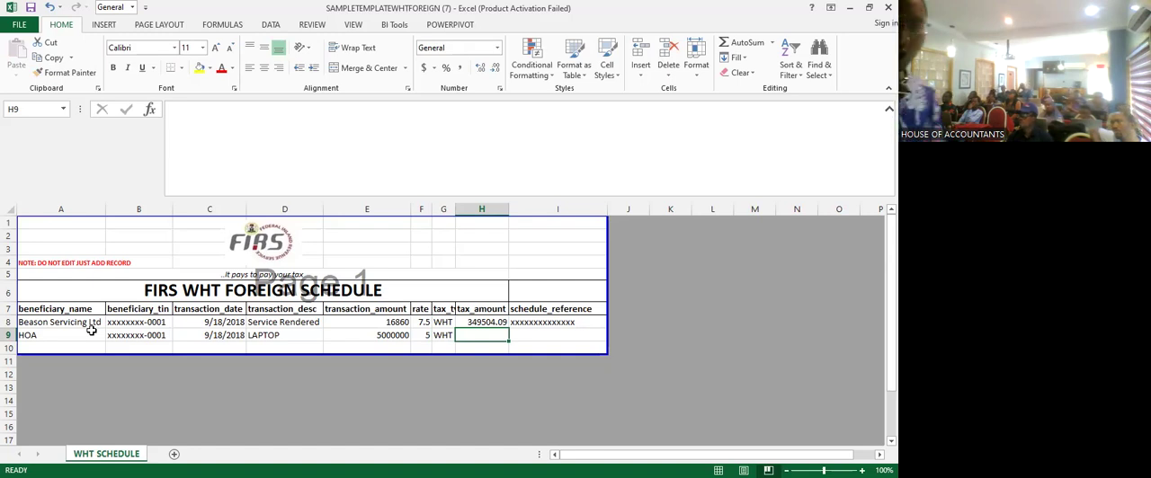
- Enter 250000 as the tax amount for the HOA record in H9
type("50000")
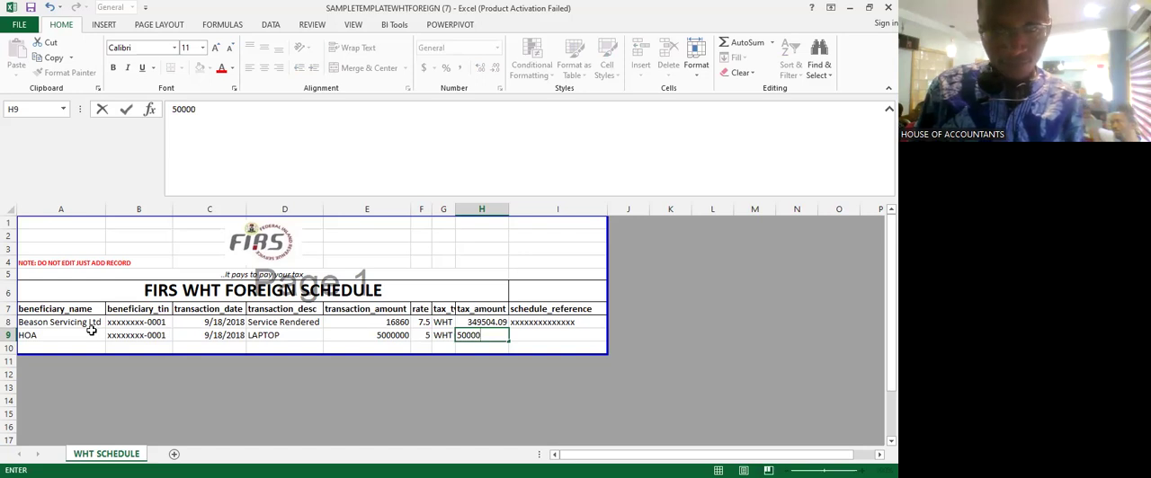
key("BackSpace")
key("BackSpace")
key("BackSpace")
key("BackSpace")
key("BackSpace")
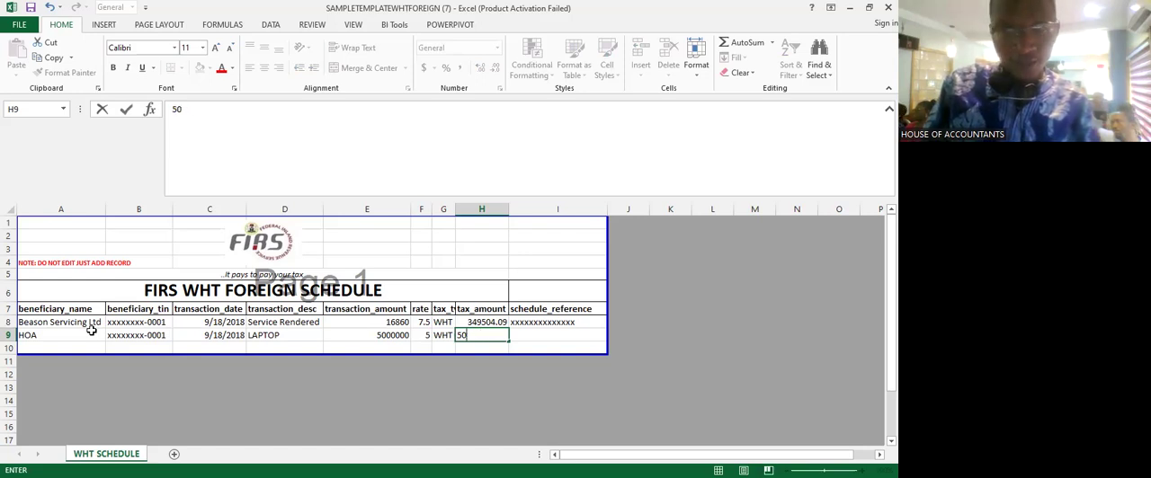
type("25")
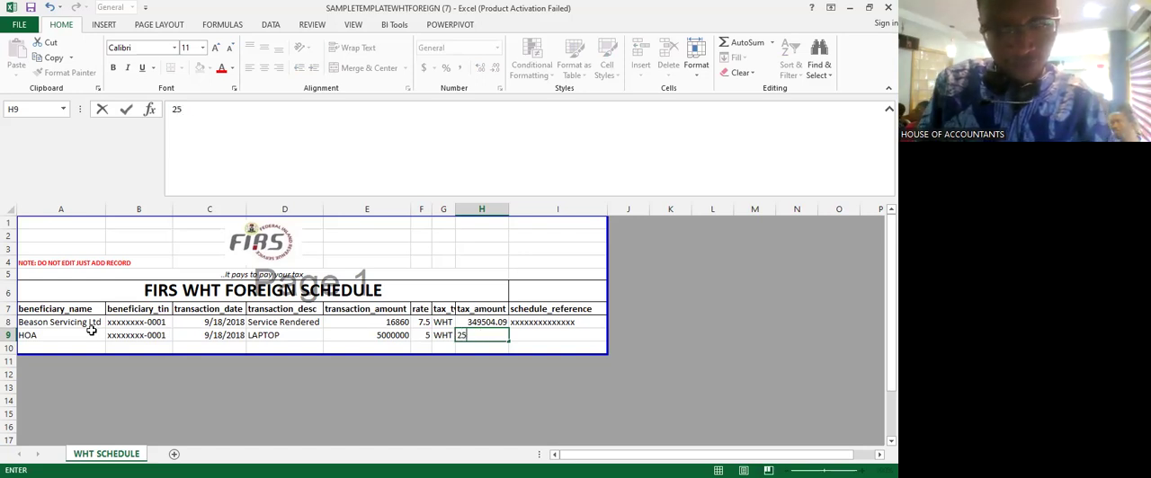
type("0000")
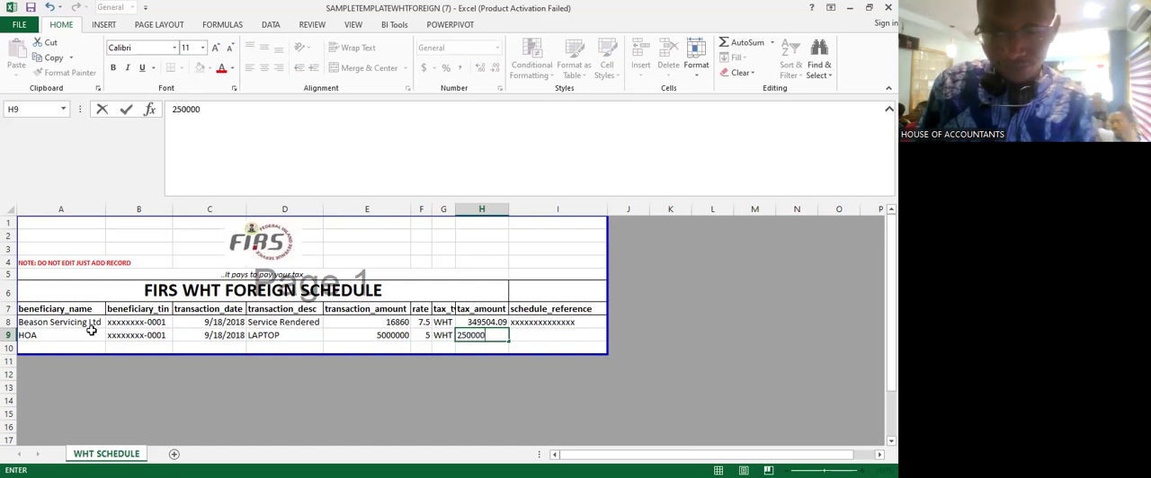
key("Tab")
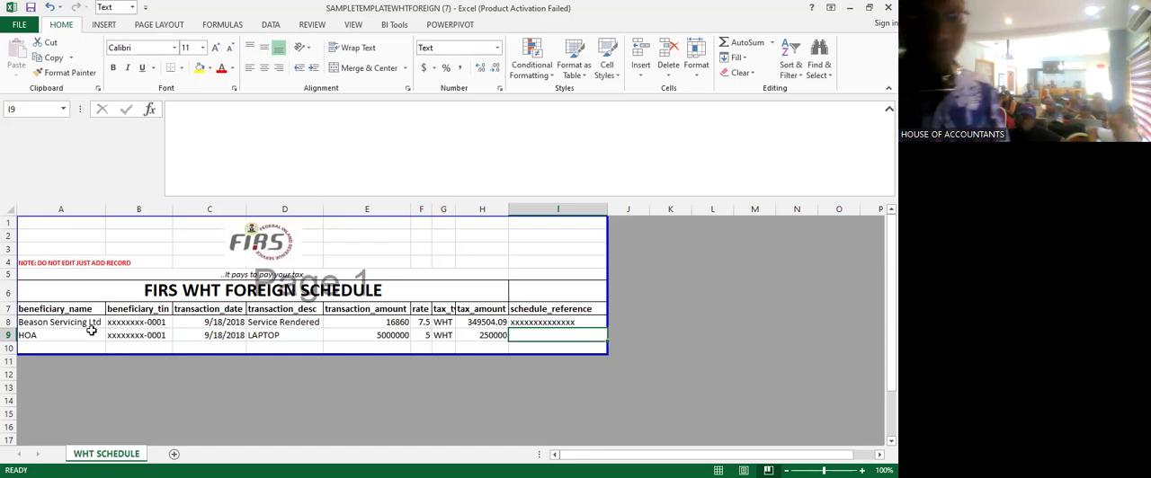
- Enter VN0002 as the schedule reference for the HOA record in I9
type("VN0002")
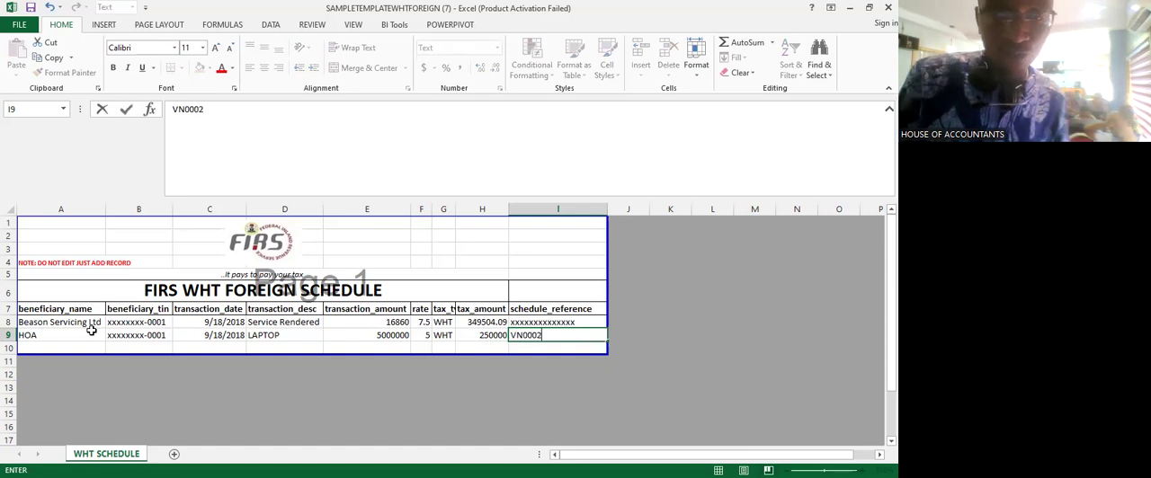
key("Return")
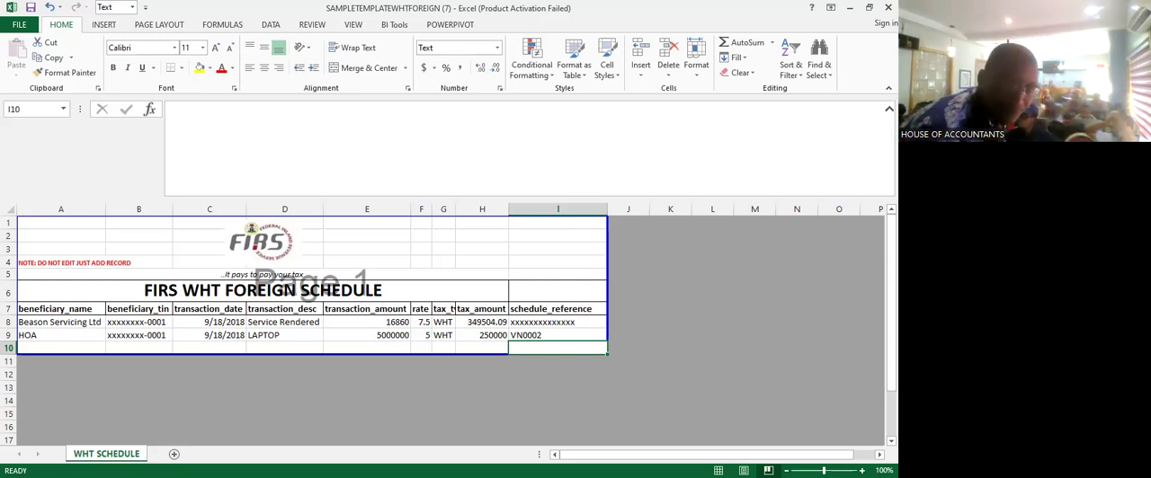
left_click(572, 398)
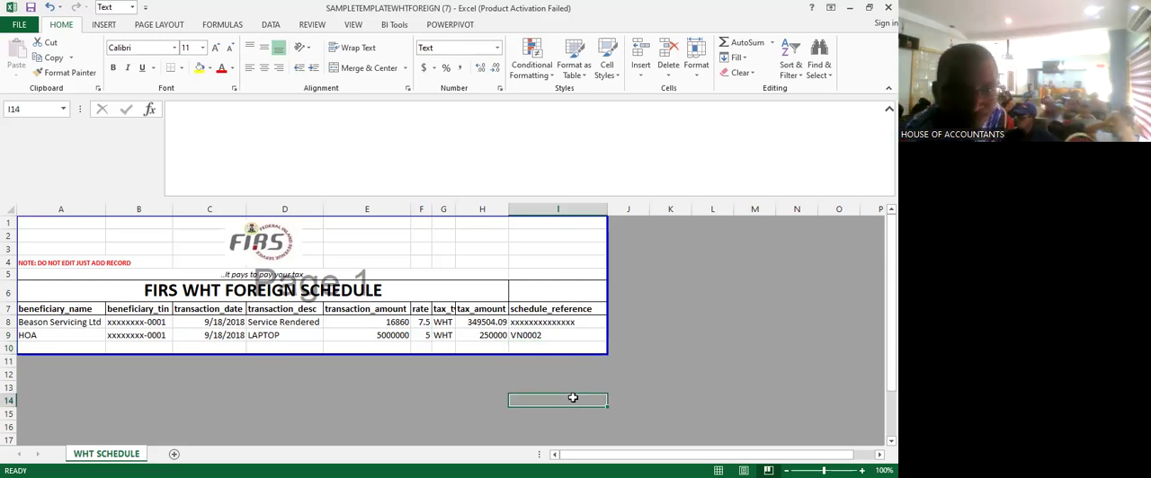
- Save a copy of the schedule as an Excel Workbook named SAMPLETEMPLATEWHTFOREIGN (7) in the desktop's BUDGET MH folder
left_click(10, 27)
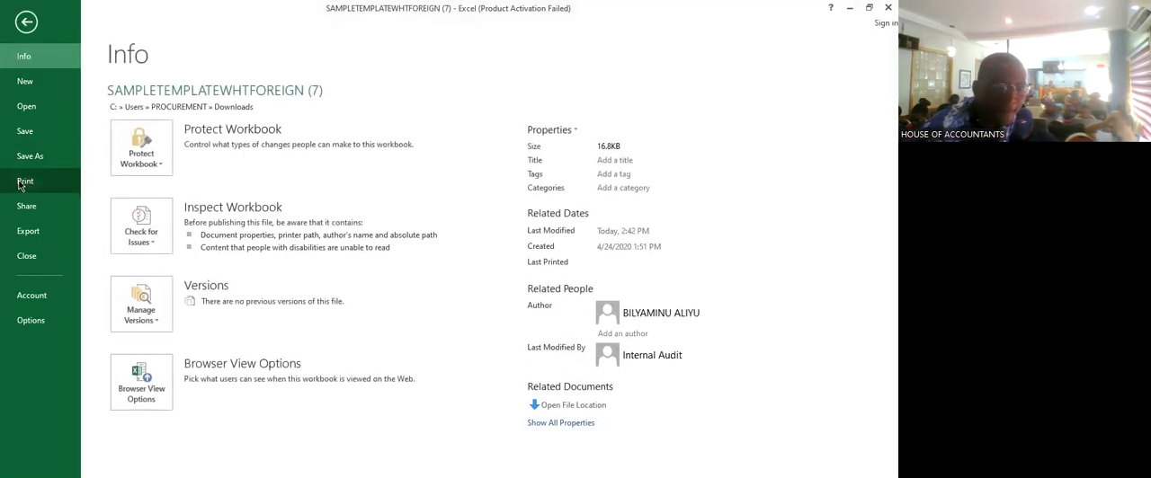
left_click(52, 157)
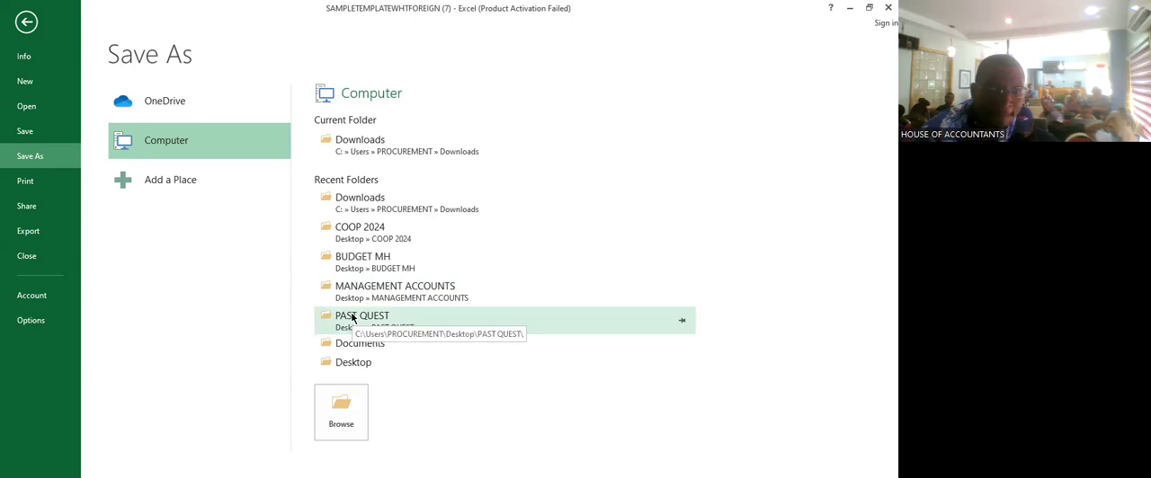
left_click(380, 261)
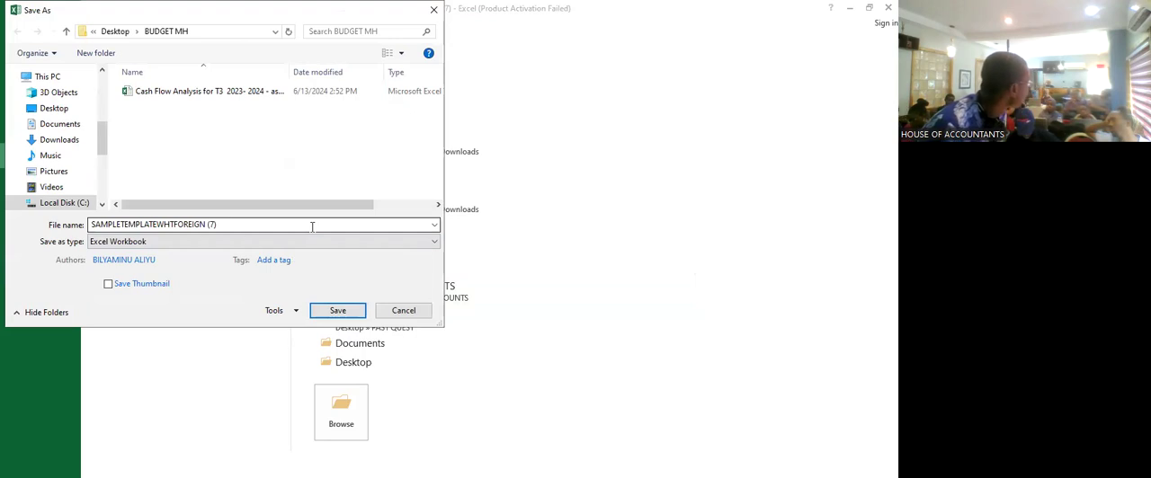
left_click(330, 314)
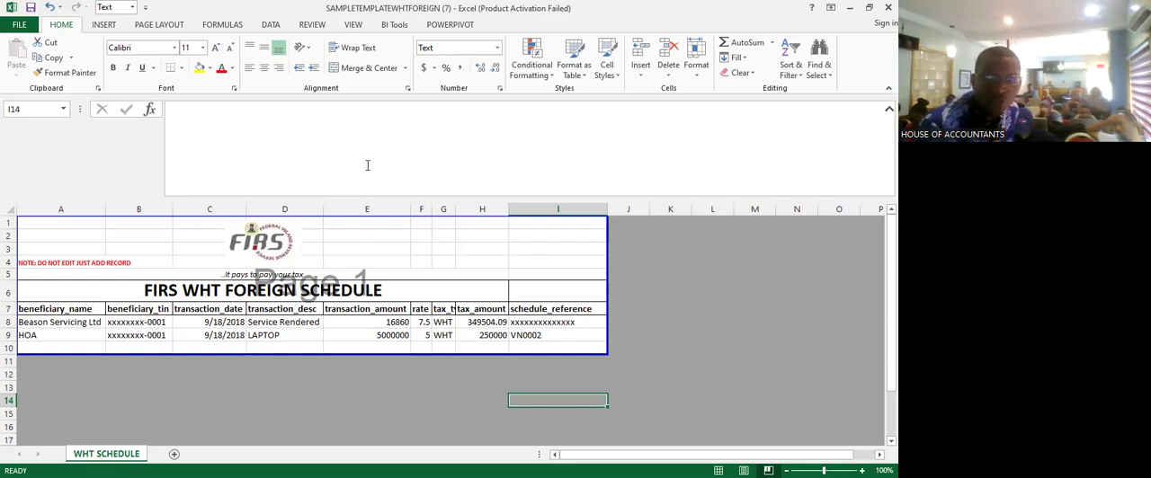
- Switch to the TaxPro Max withholding tax page in the browser and start choosing the schedule file to upload
key("alt+Tab")
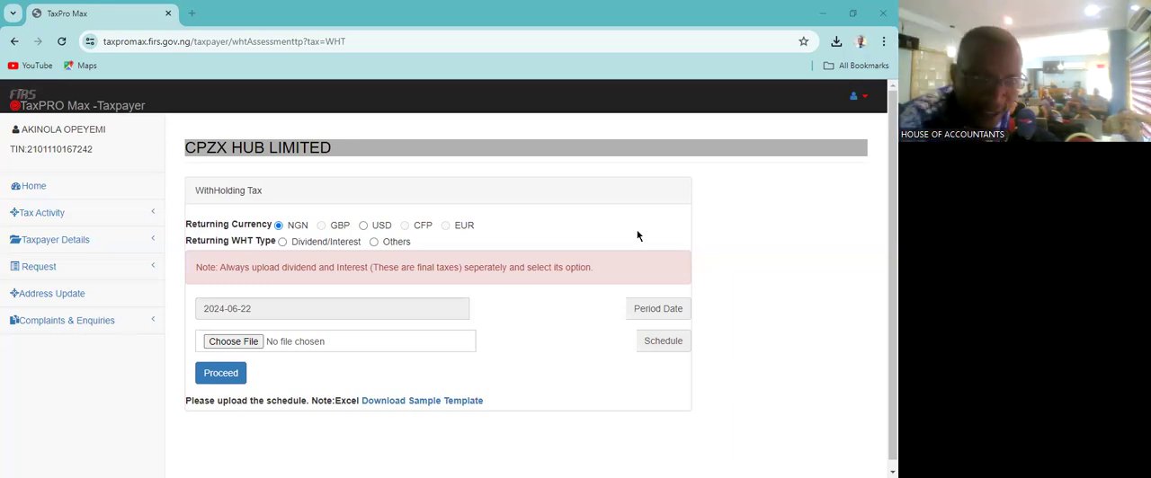
left_click(257, 343)
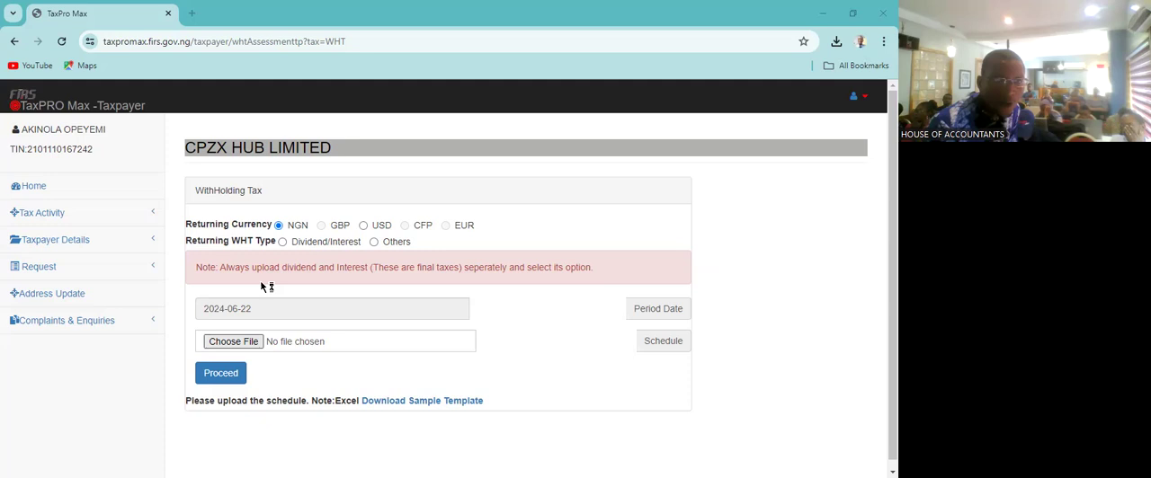
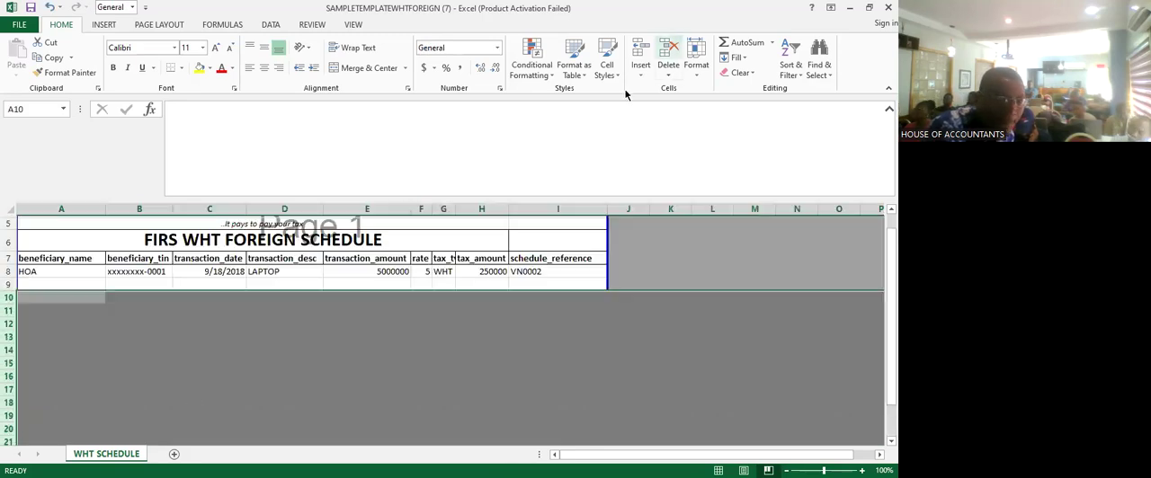
- Replace the placeholder beneficiary TIN for the HOA record in B8 with the beneficiary's tax identification number
left_click(439, 353)
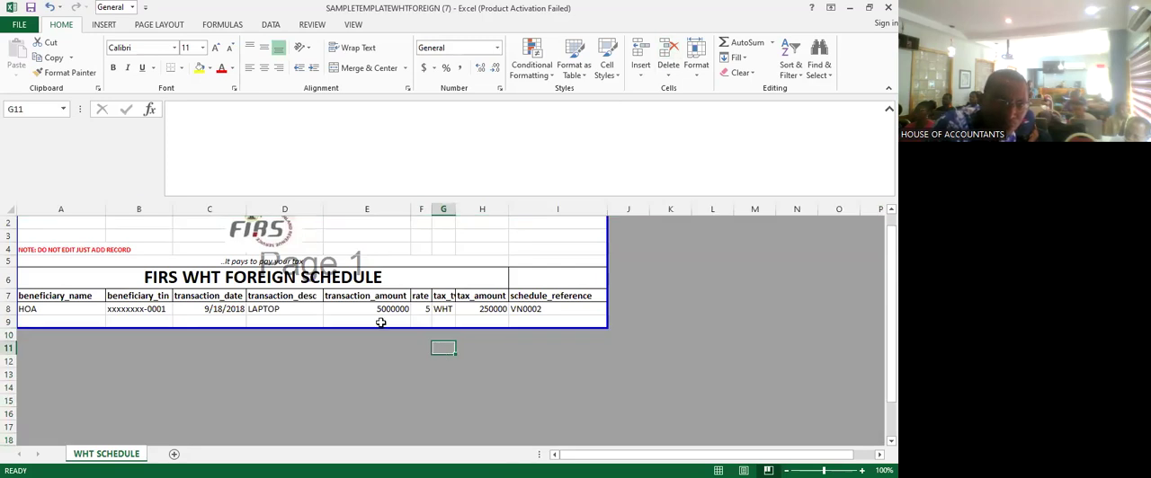
left_click(144, 308)
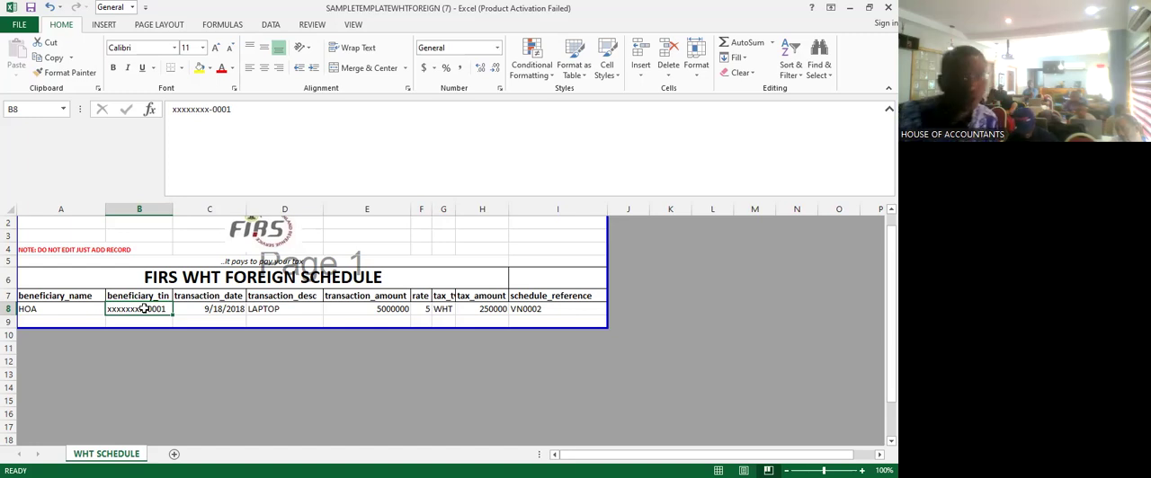
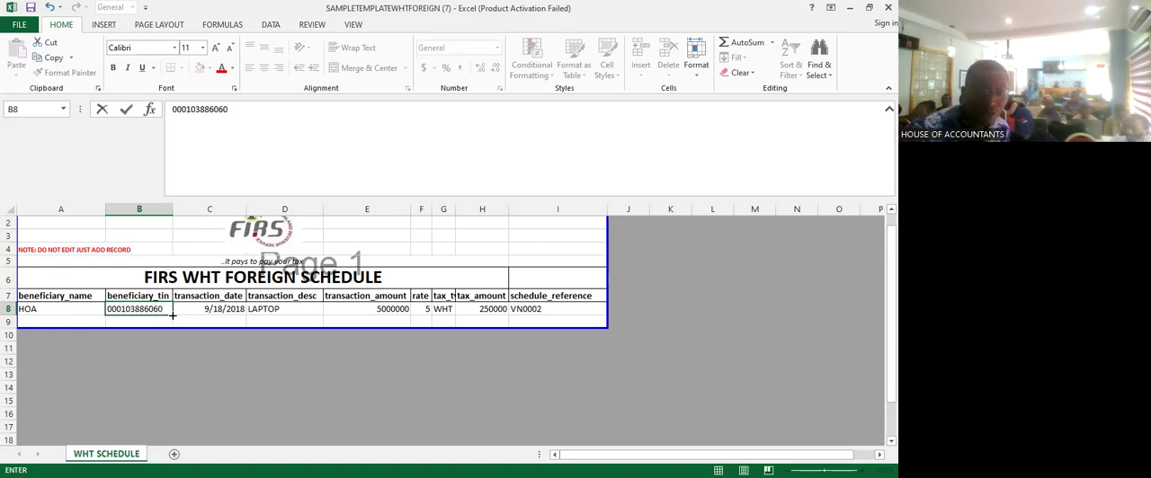
left_click(413, 386)
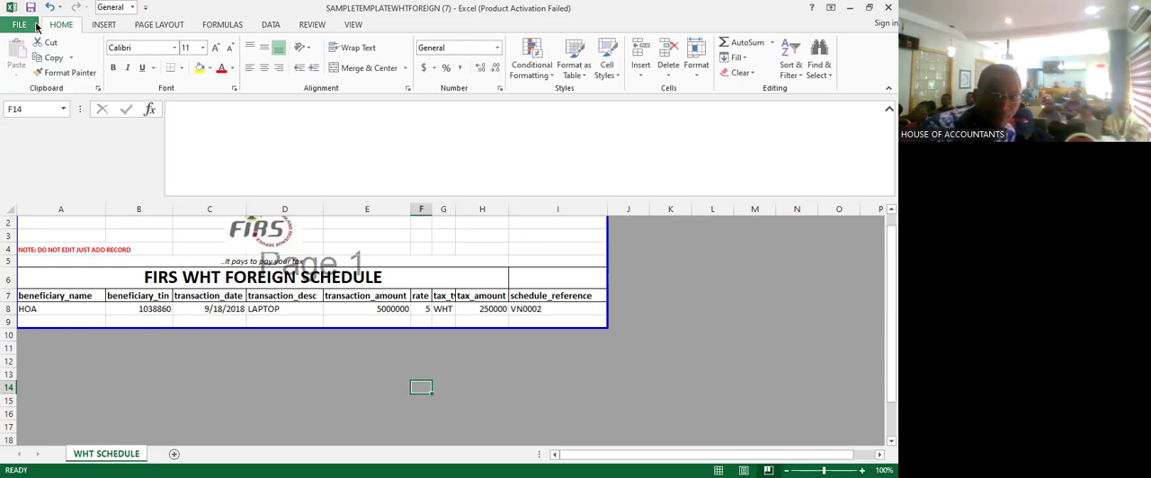
- Append the missing final digits to the HOA record's beneficiary TIN in B8 and minimize the schedule workbook
left_click(136, 311)
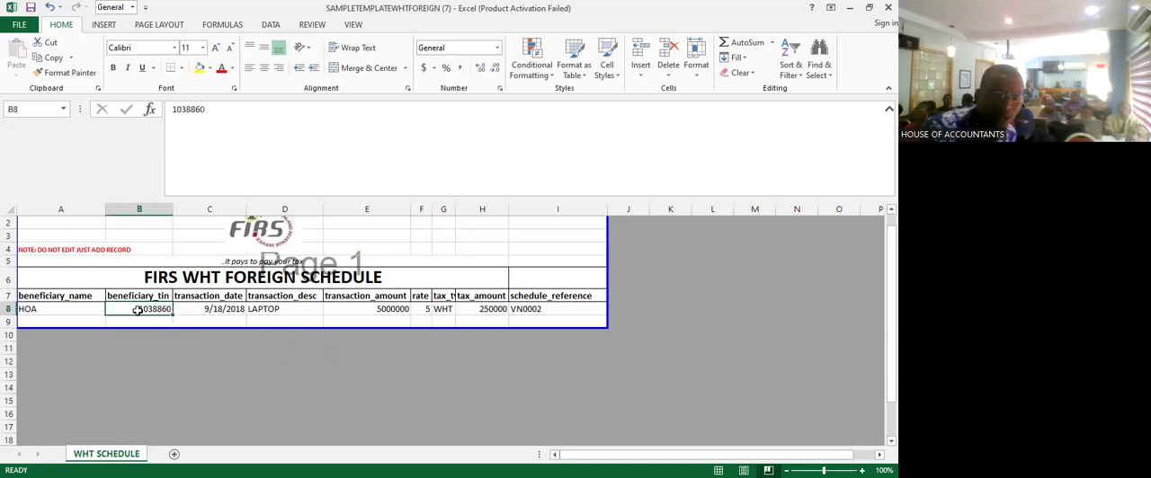
left_click(229, 106)
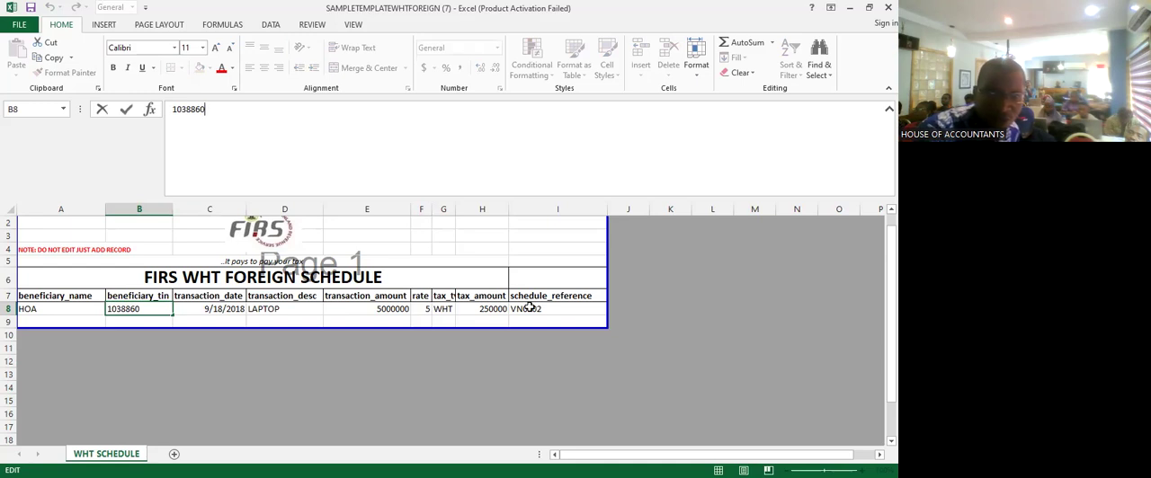
left_click(151, 308)
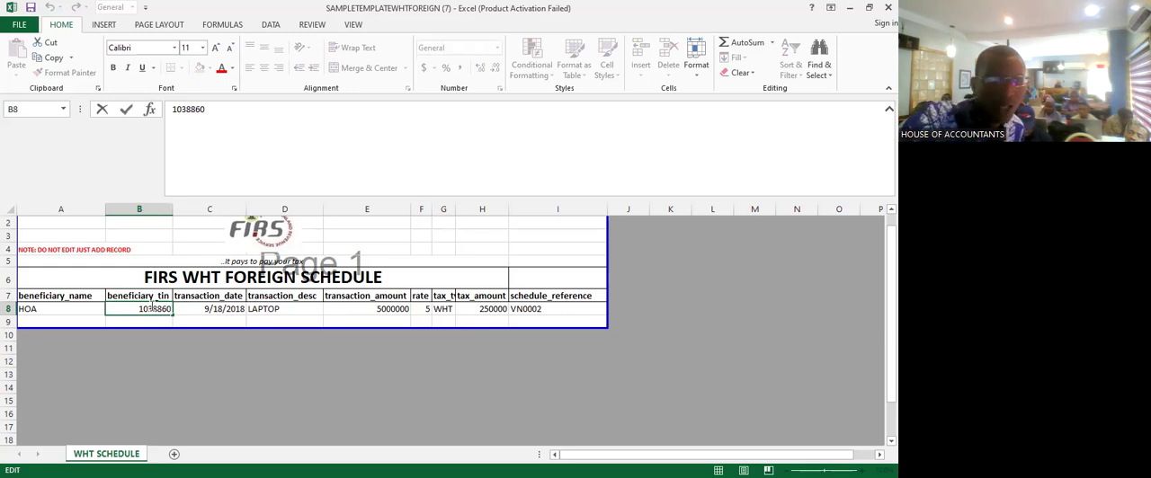
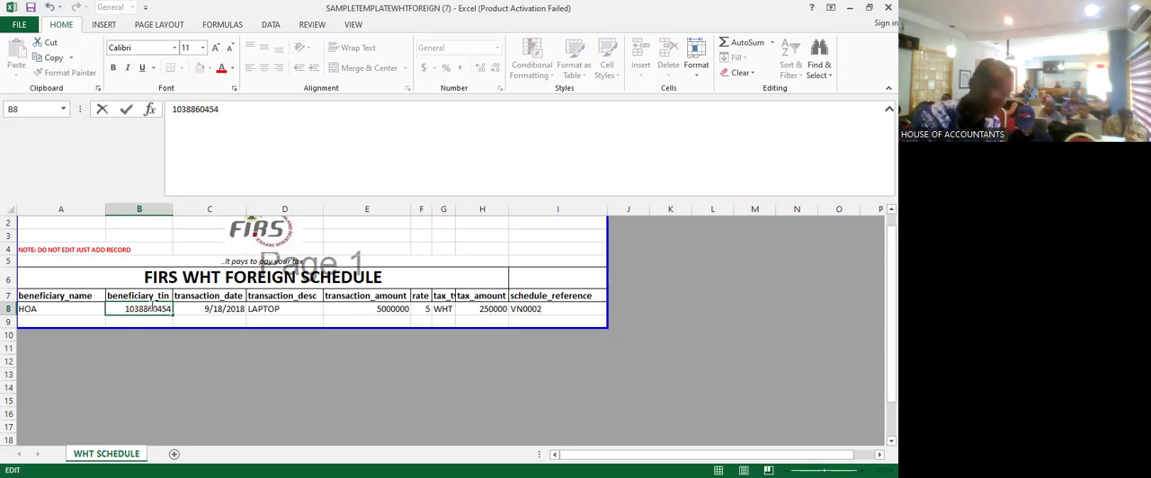
left_click(442, 397)
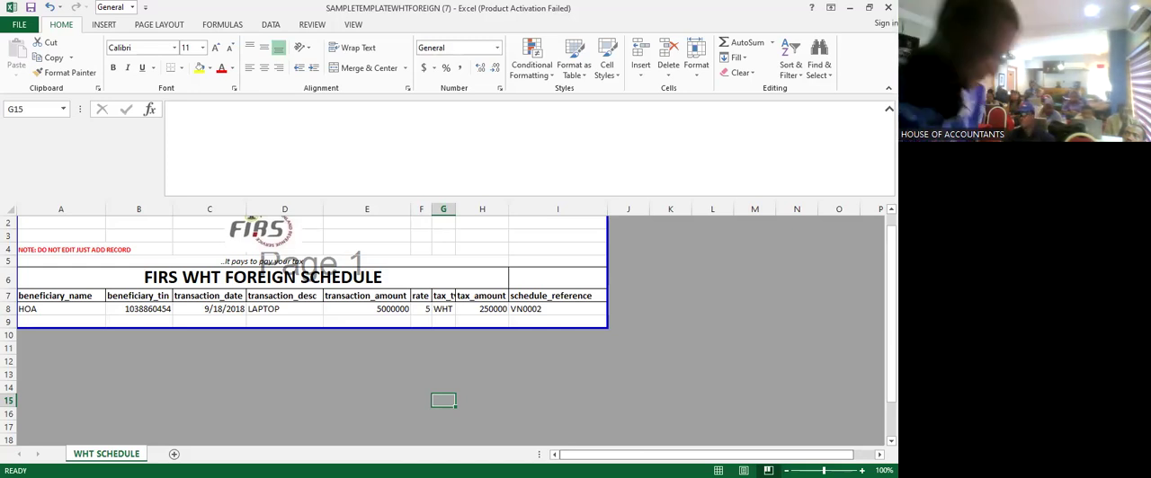
left_click(796, 308)
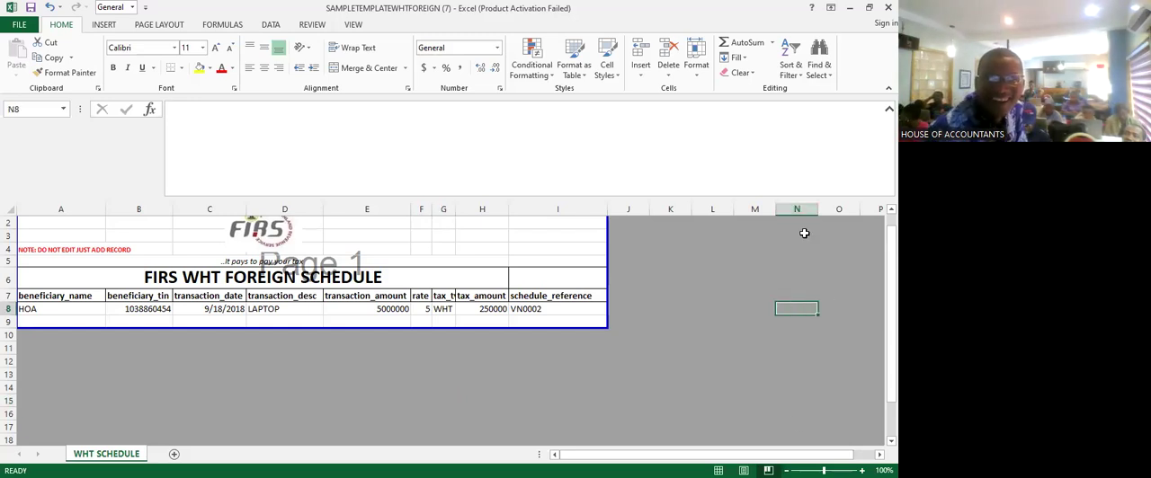
left_click(850, 7)
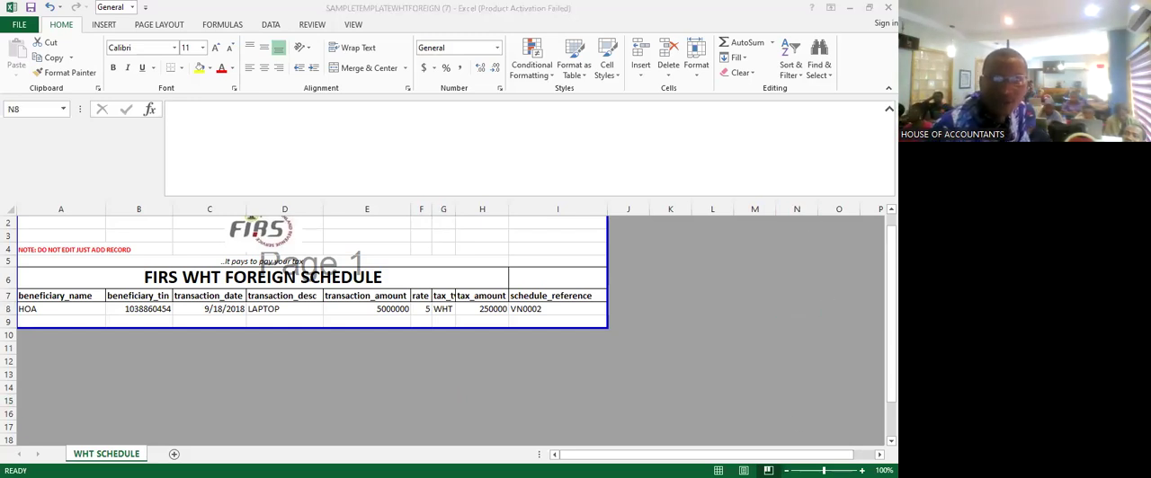
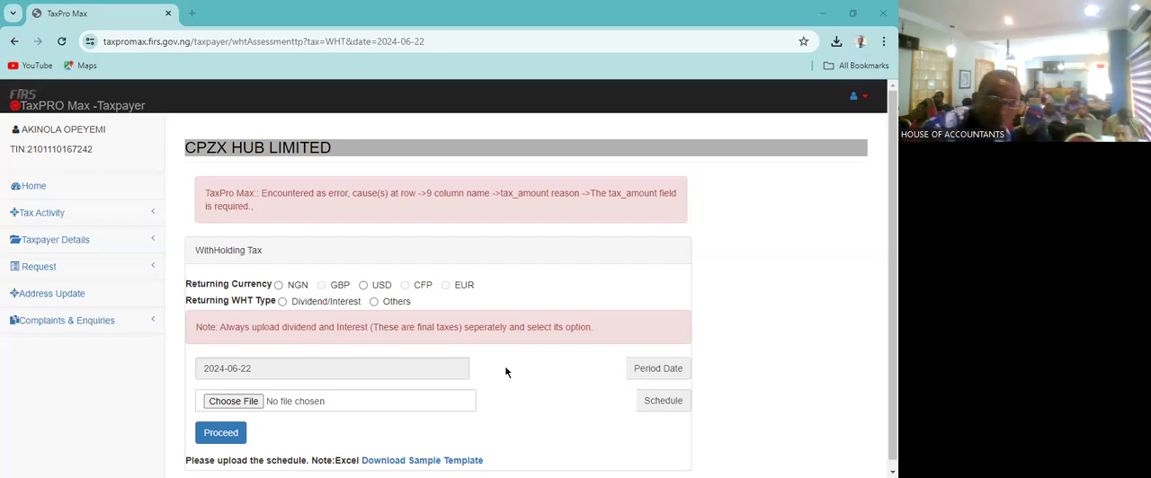
- Submit SAMPLETEMPLATEWHTFOREIGN (7).xlsx as the withholding tax schedule, with returning currency NGN and WHT type Others
left_click(279, 286)
left_click(387, 306)
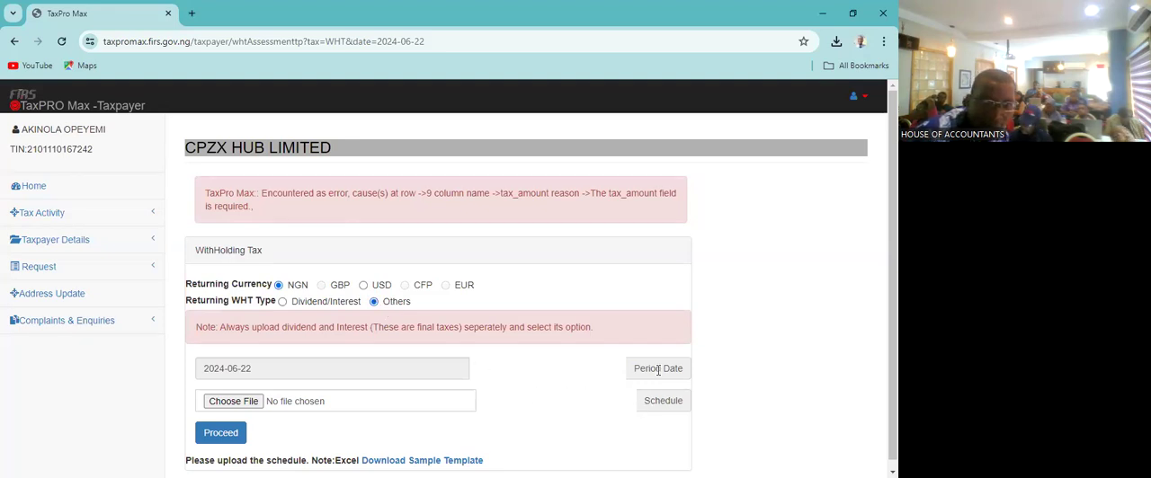
left_click(257, 405)
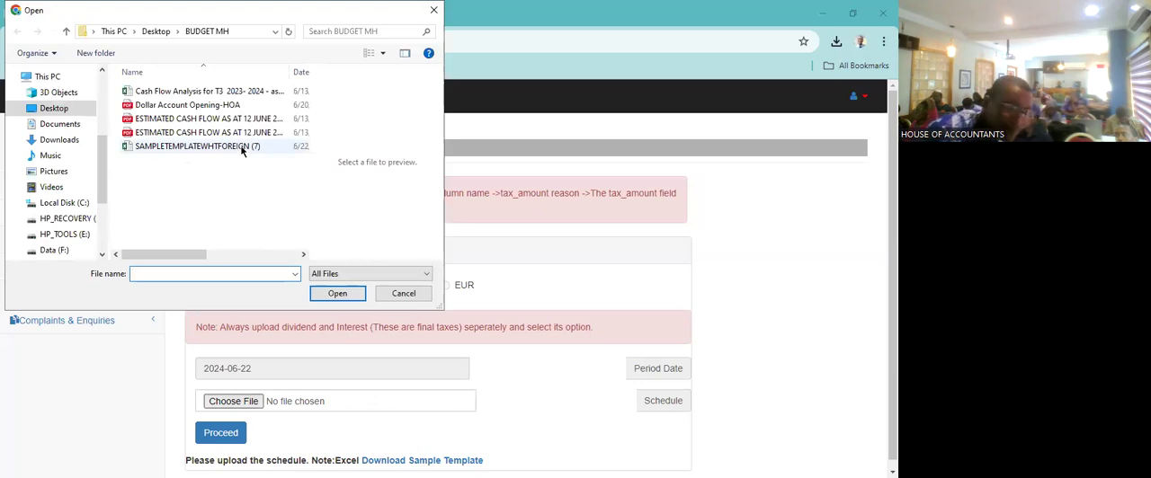
left_click(242, 148)
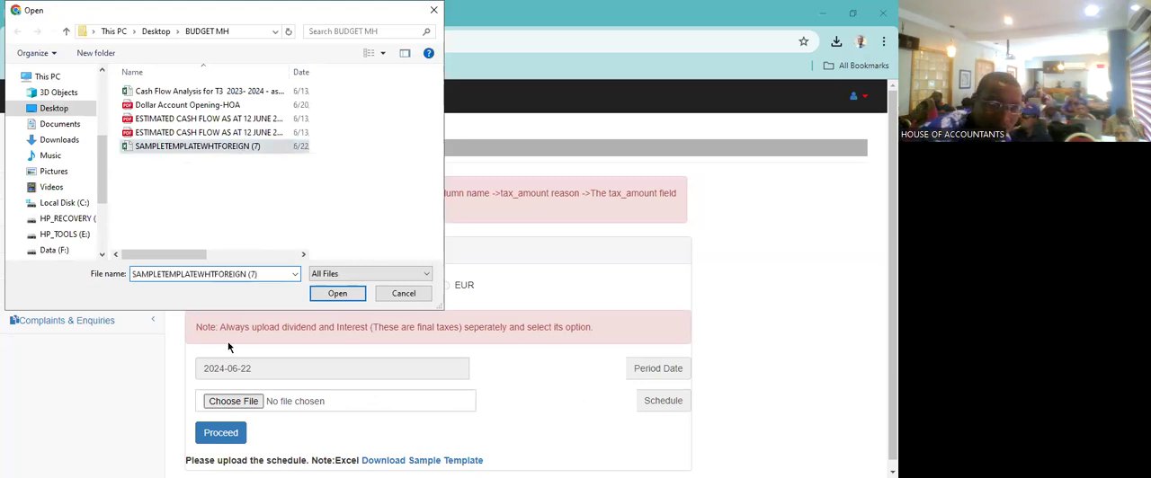
left_click(338, 294)
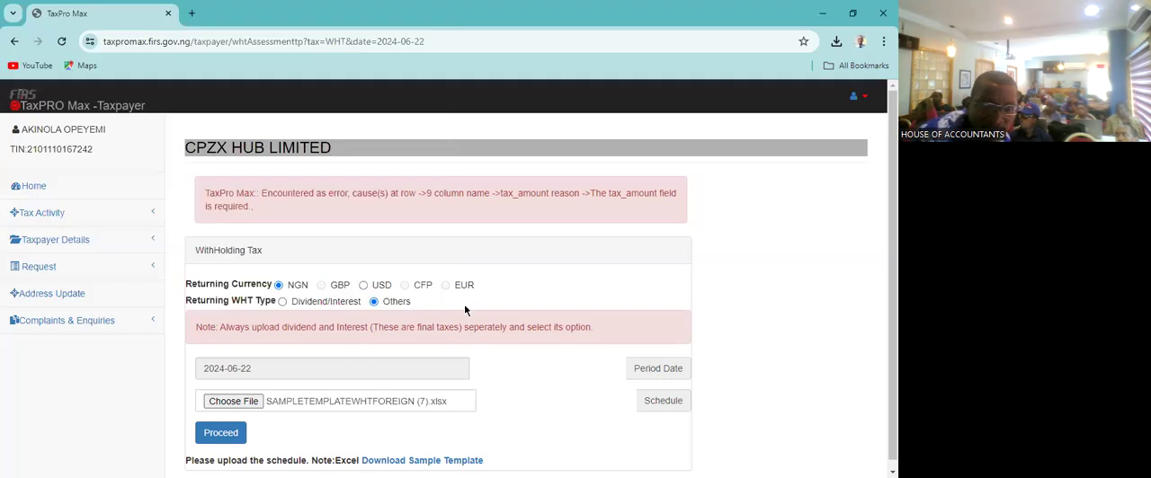
scroll(465, 308, "down", 1)
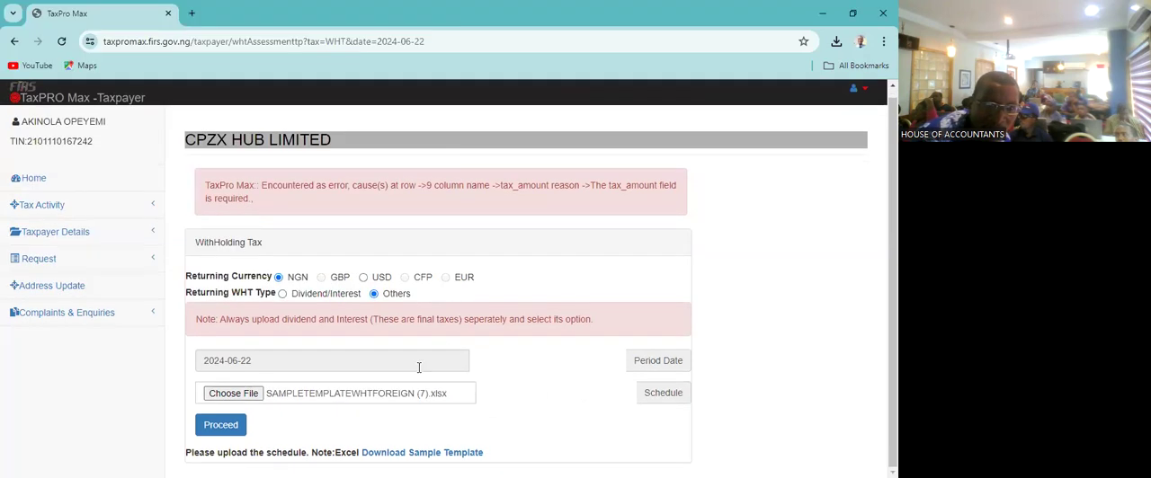
left_click(233, 427)
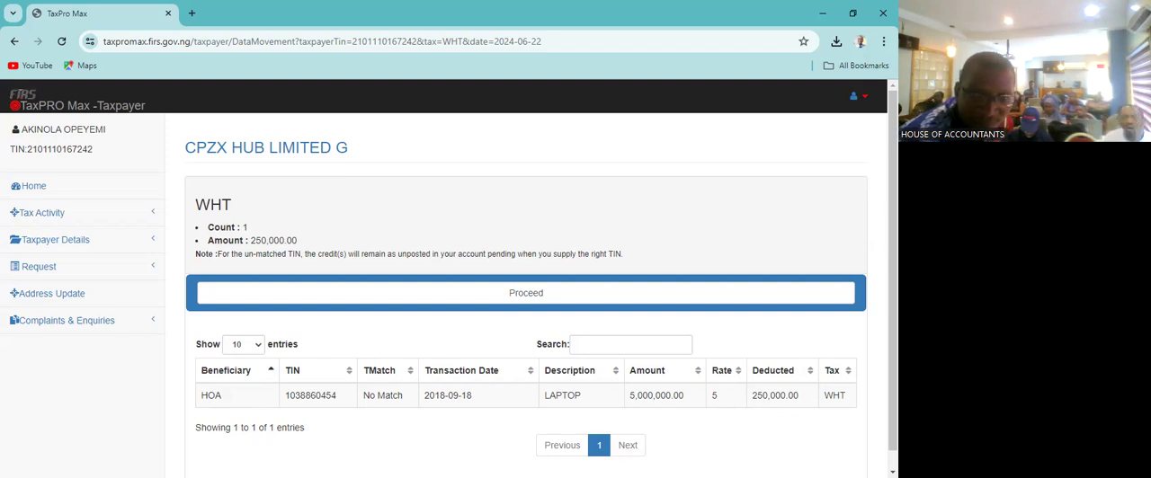
scroll(612, 449, "down", 1)
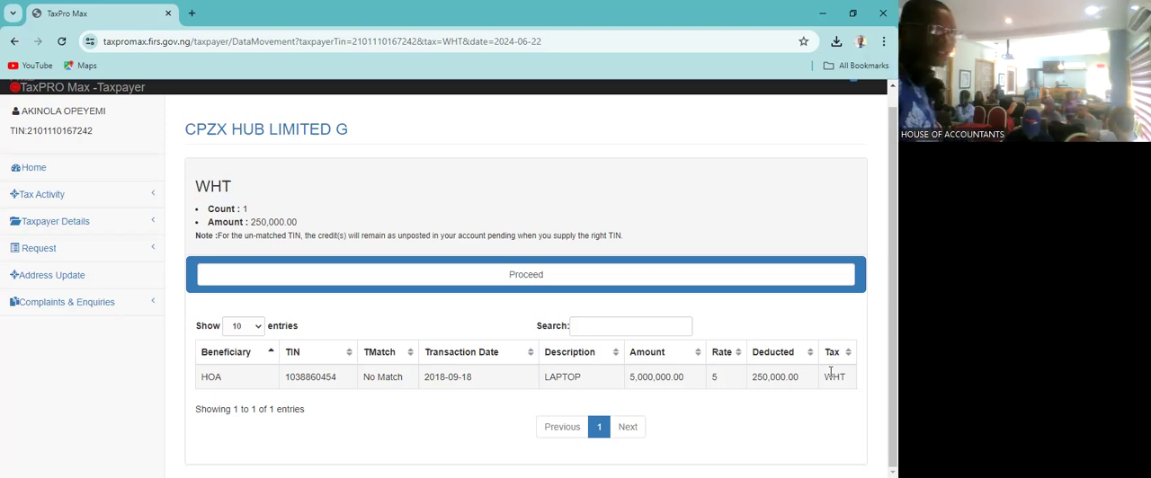
left_click(256, 326)
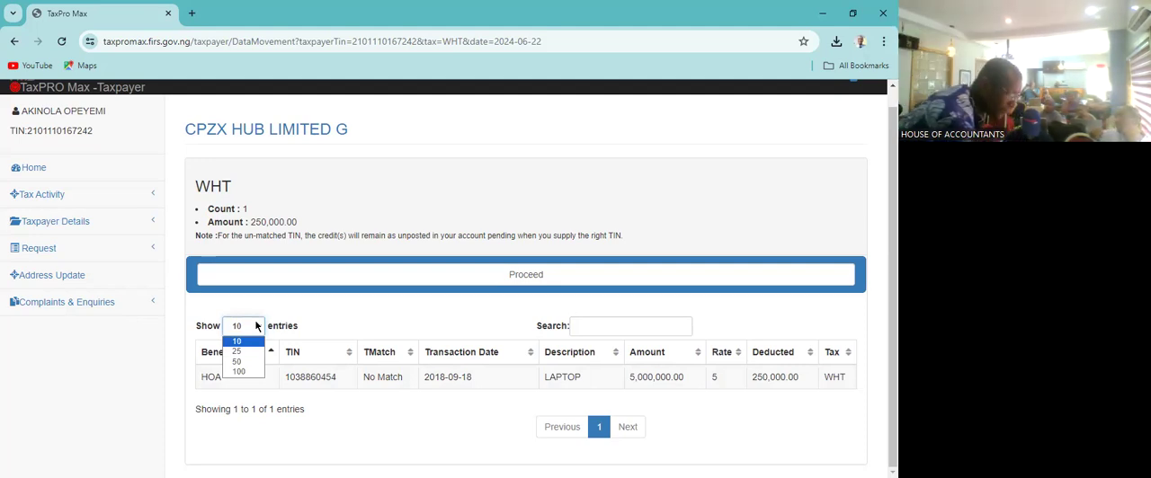
left_click(296, 304)
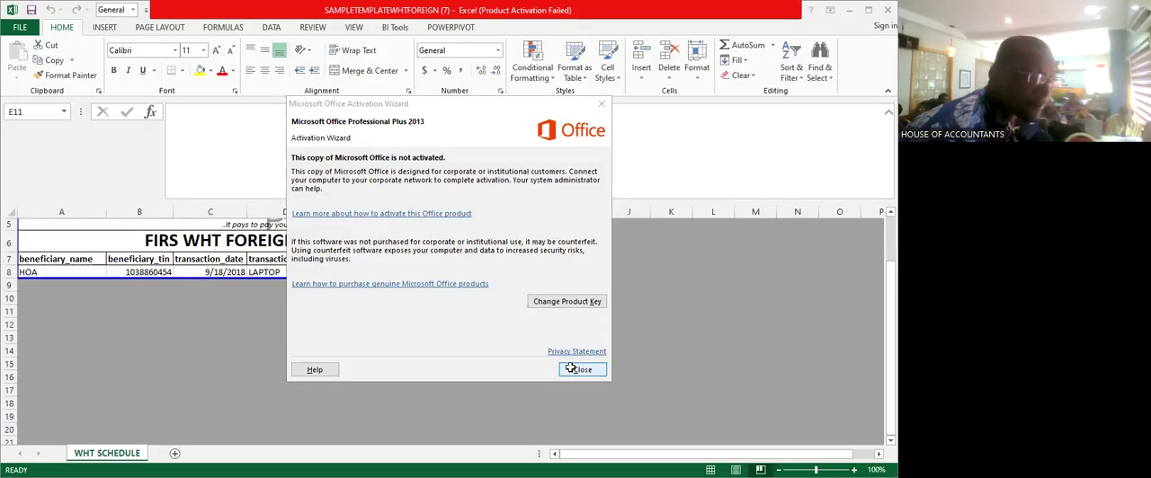
- Dismiss the Office activation notice and select the whole empty row 9 beneath the HOA record in the WHT schedule
left_click(581, 369)
key("Left")
key("Left")
key("Left")
key("Left")
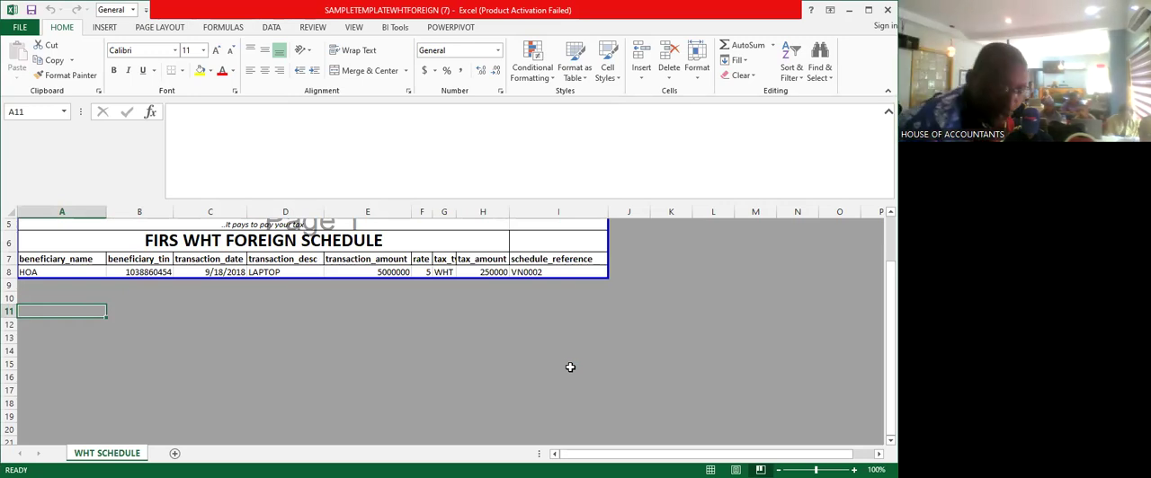
left_click(10, 285)
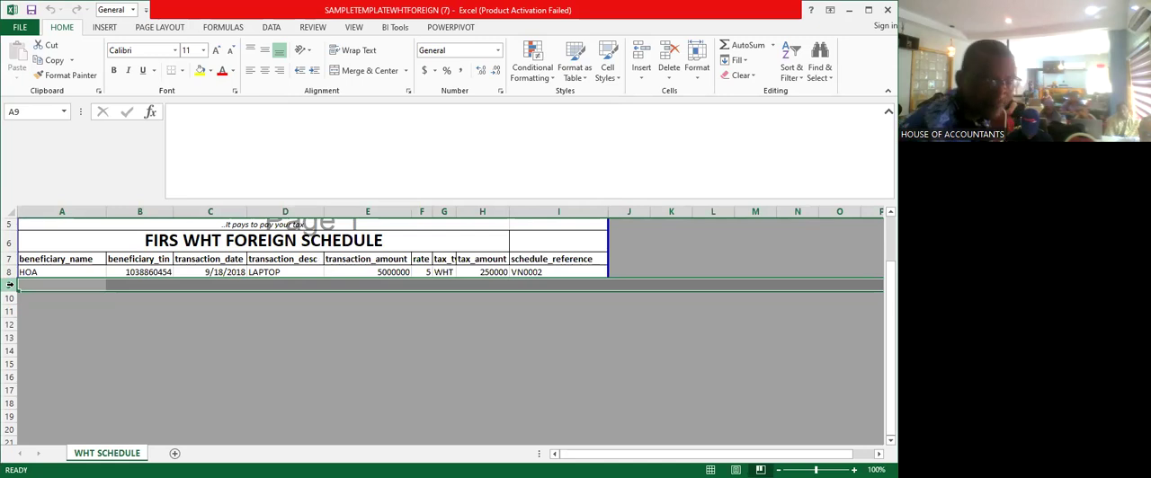